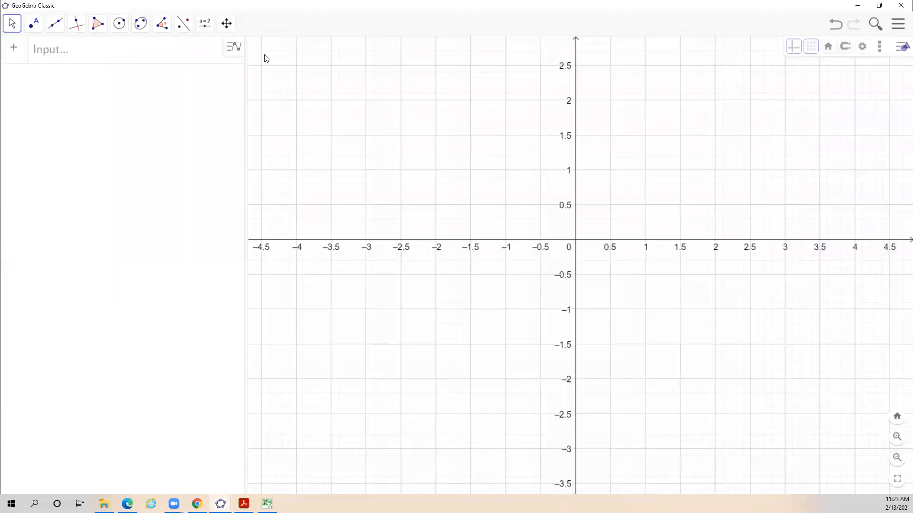
# Step: Plot the line y = x
pyautogui.click(86, 51)
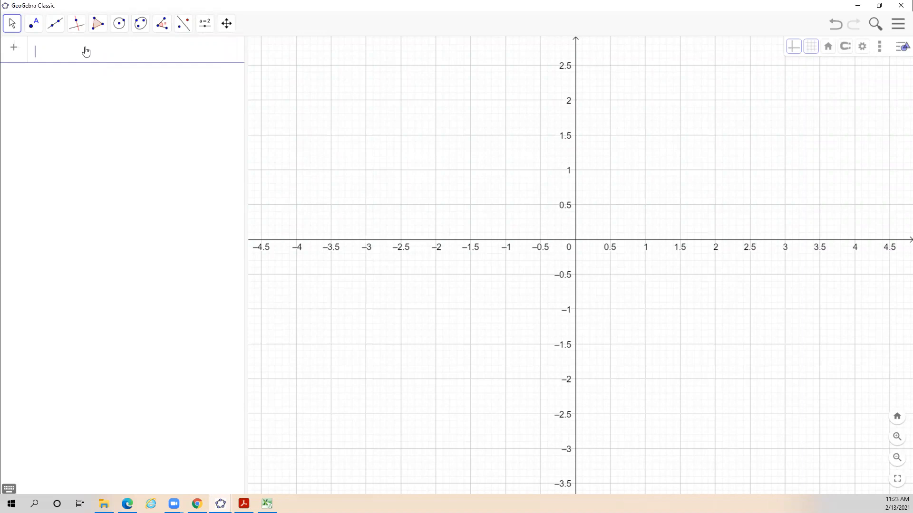
pyautogui.write('y = ')
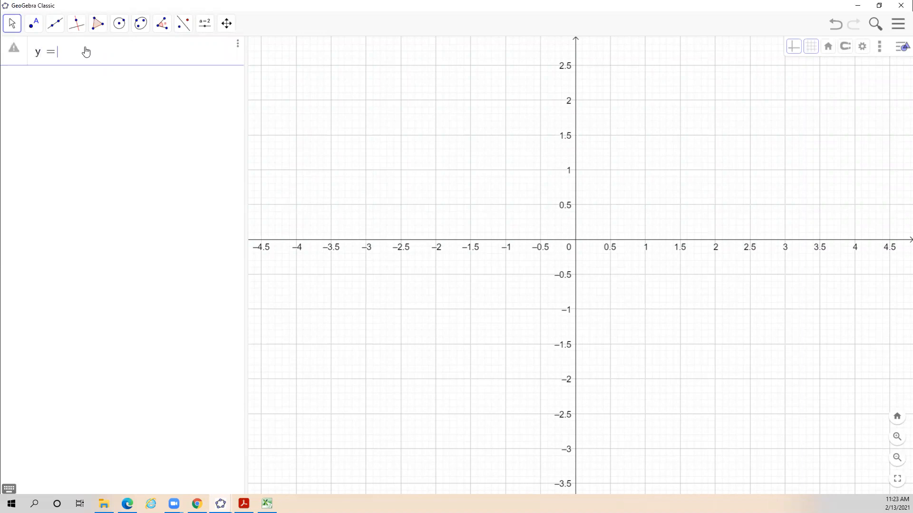
pyautogui.write('x')
pyautogui.press('Return')
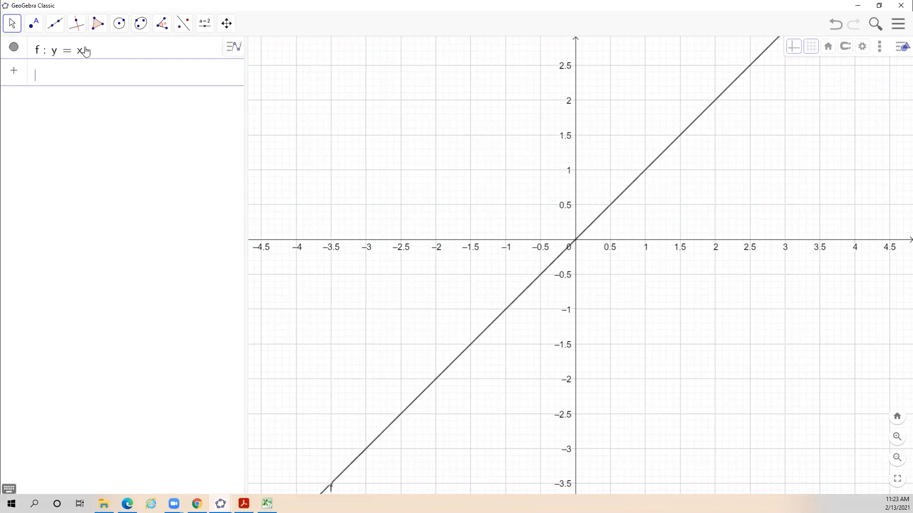
# Step: Plot a second line with the equation y = 2x + 1
pyautogui.write('y =')
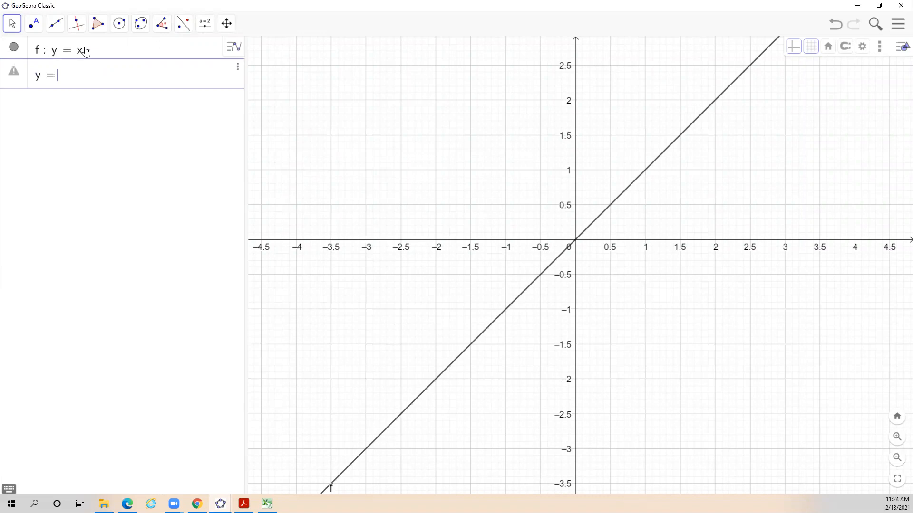
pyautogui.write(' 2x ')
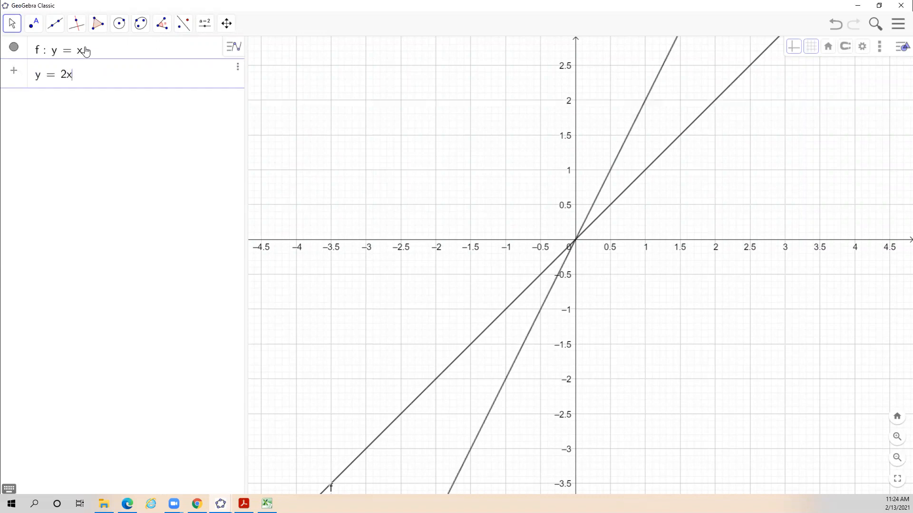
pyautogui.write('+ 1')
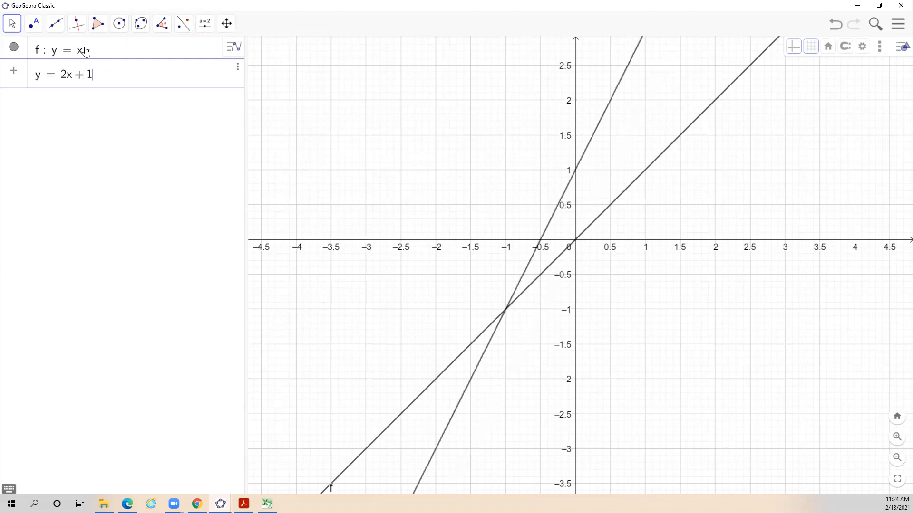
pyautogui.press('Return')
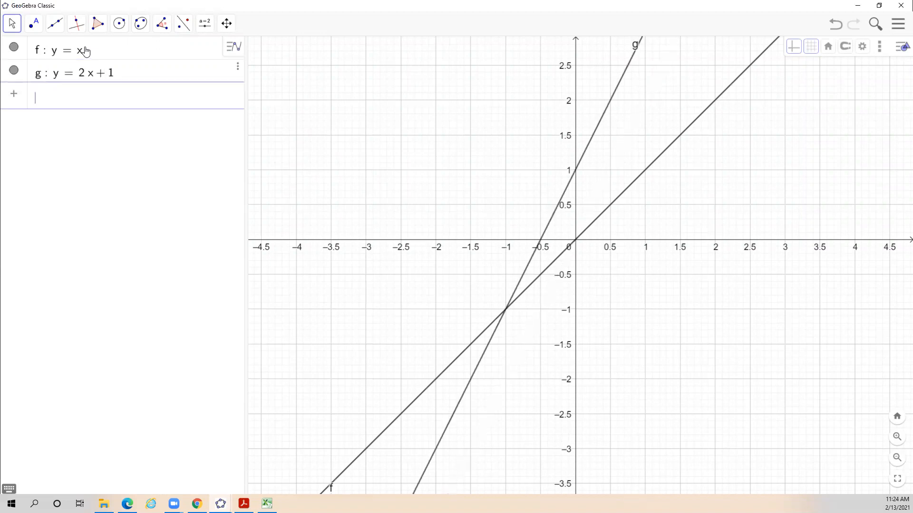
# Step: Plot the unit circle from the implicit equation x^2 + y^2 = 1
pyautogui.write('x')
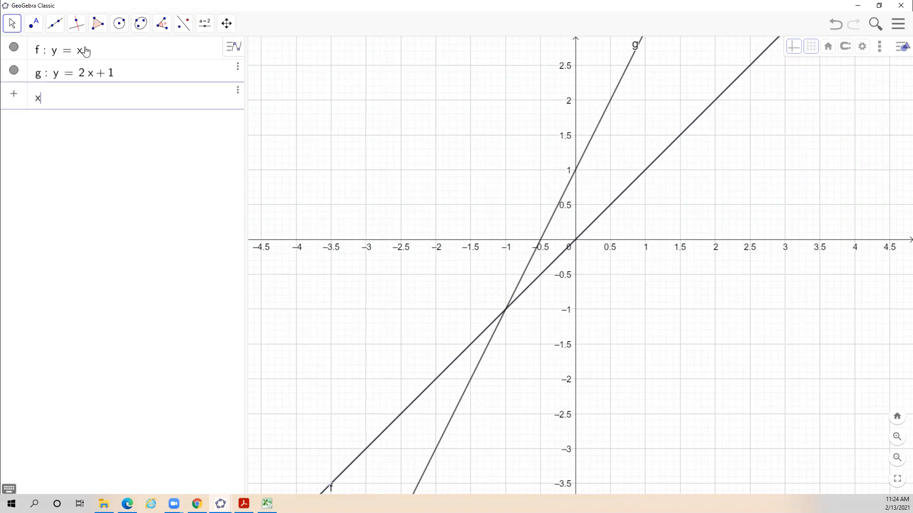
pyautogui.write('^2+y')
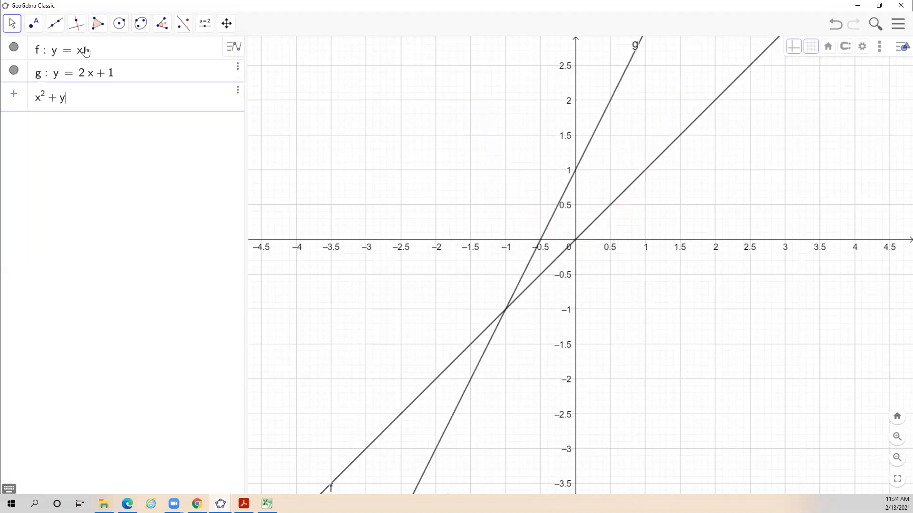
pyautogui.write('^2=1')
pyautogui.press('Return')
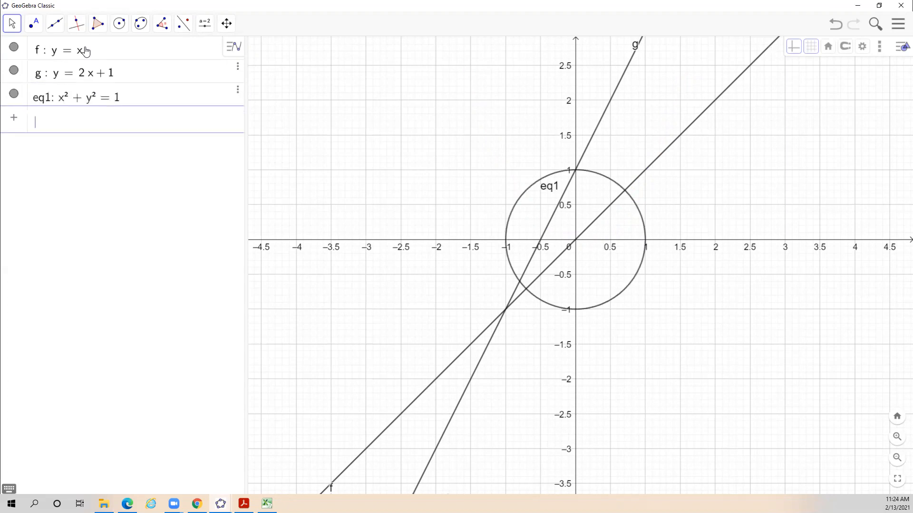
# Step: Hide both lines and the implicit circle in the graph
pyautogui.click(14, 47)
pyautogui.click(14, 70)
pyautogui.click(16, 95)
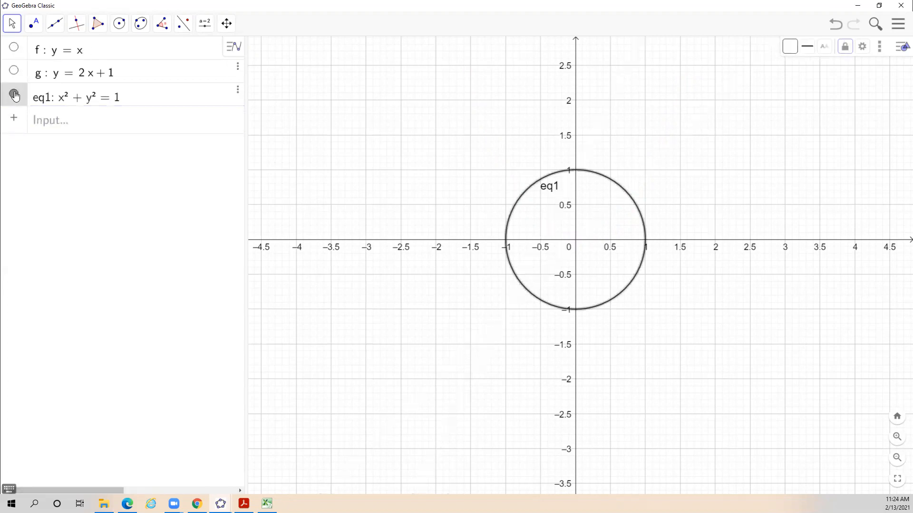
# Step: Plot the unit circle as the parametric curve (cos(t), sin(t))
pyautogui.click(63, 123)
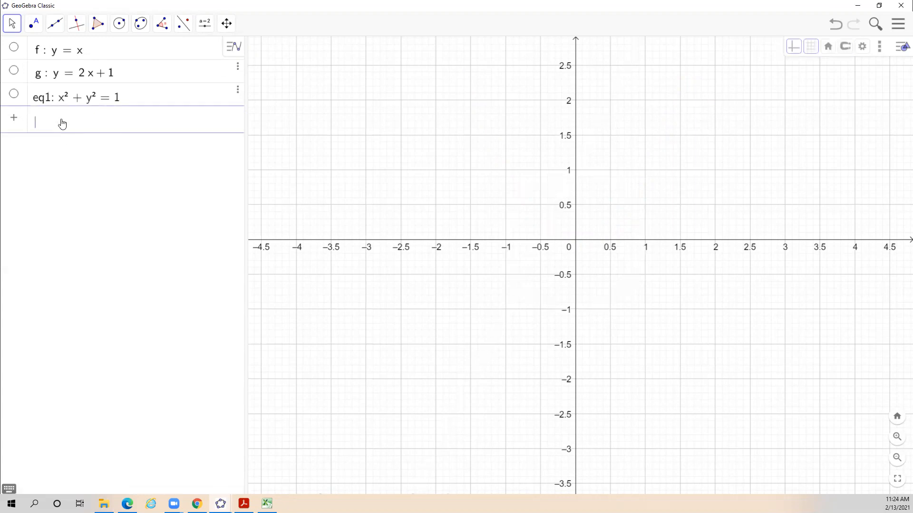
pyautogui.write('(')
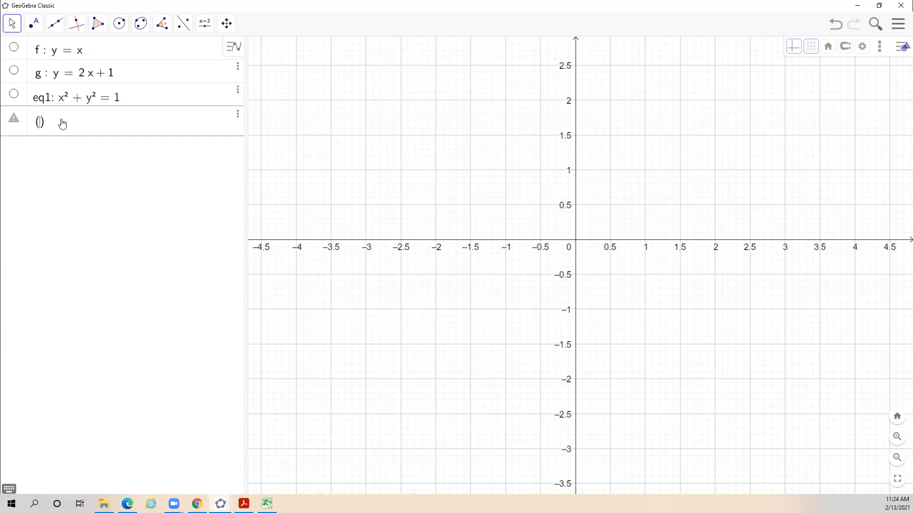
pyautogui.write('cos')
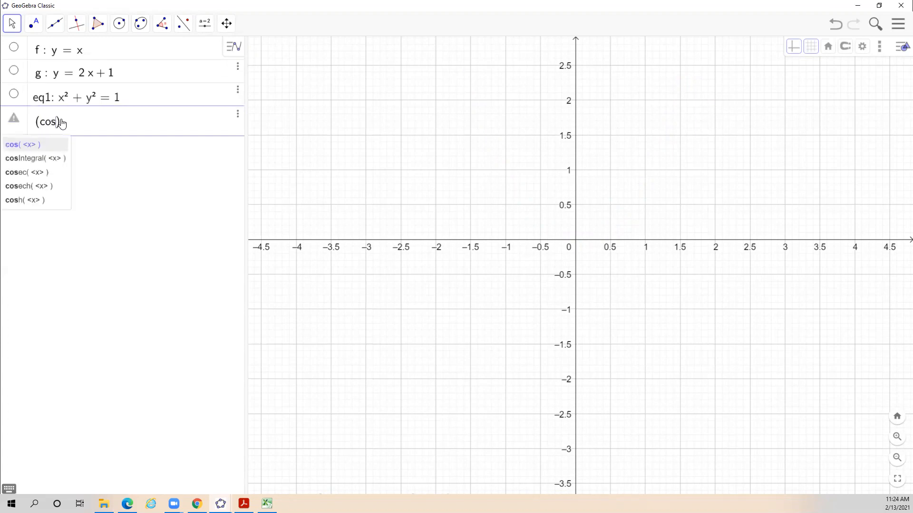
pyautogui.write('(x')
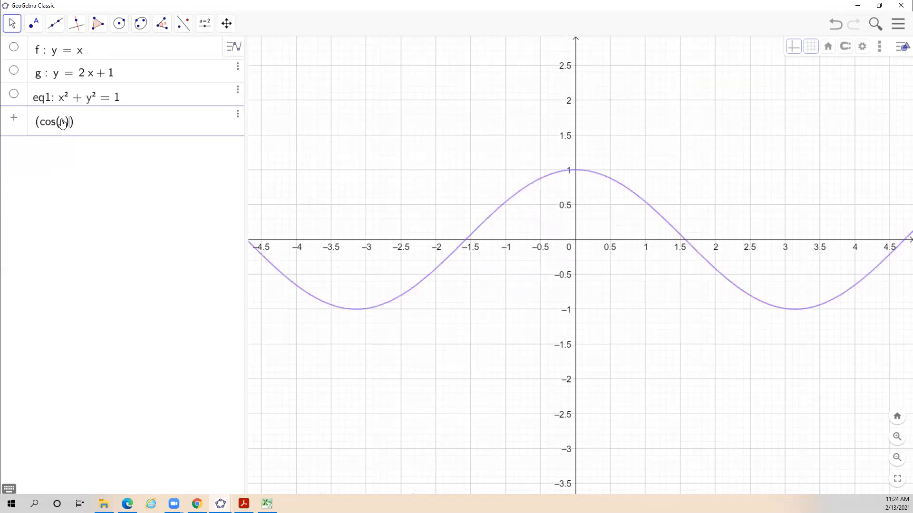
pyautogui.write(',sin(t')
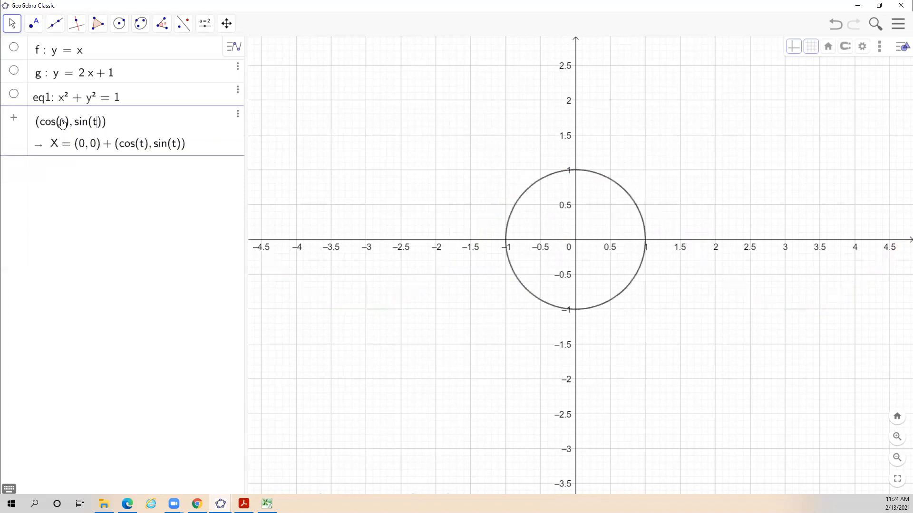
pyautogui.press('Return')
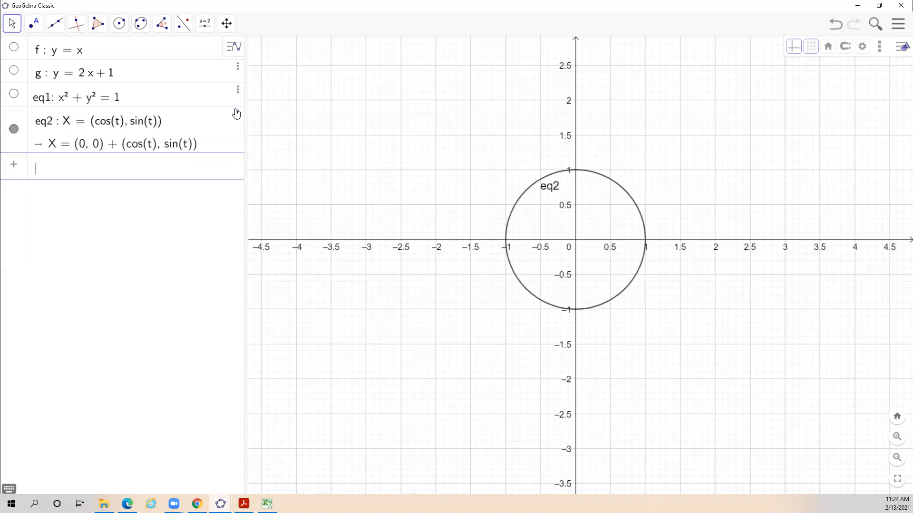
# Step: Duplicate the parametric circle's input and scale both coordinates by 2, giving X = (2cos(t), 2sin(t))
pyautogui.click(237, 113)
pyautogui.click(281, 129)
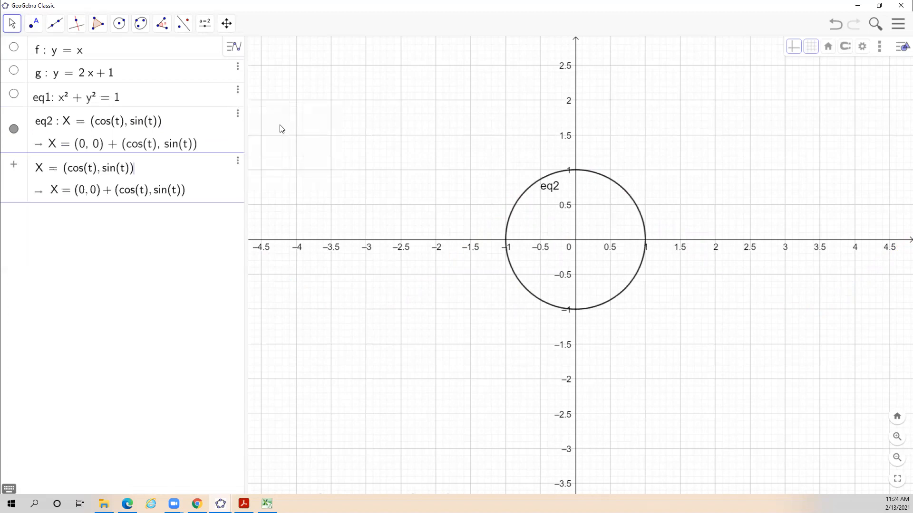
pyautogui.click(67, 169)
pyautogui.write('2')
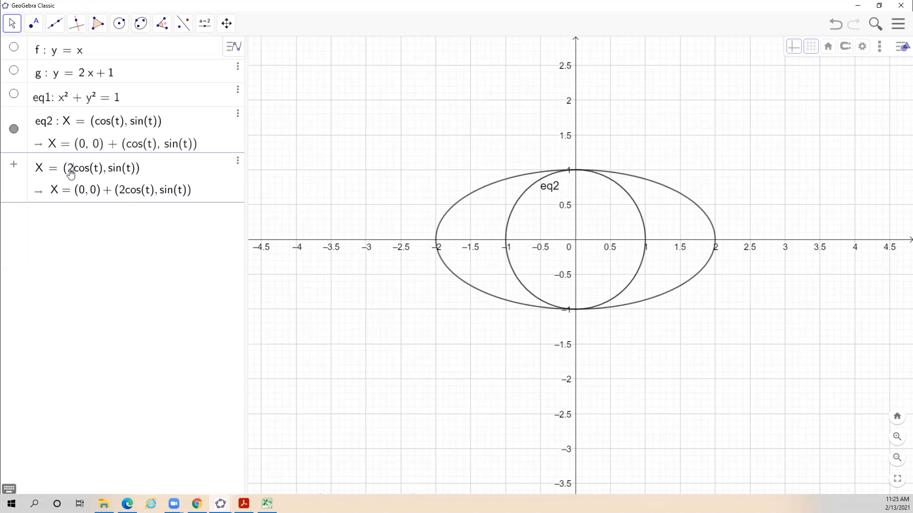
pyautogui.click(109, 170)
pyautogui.write('2')
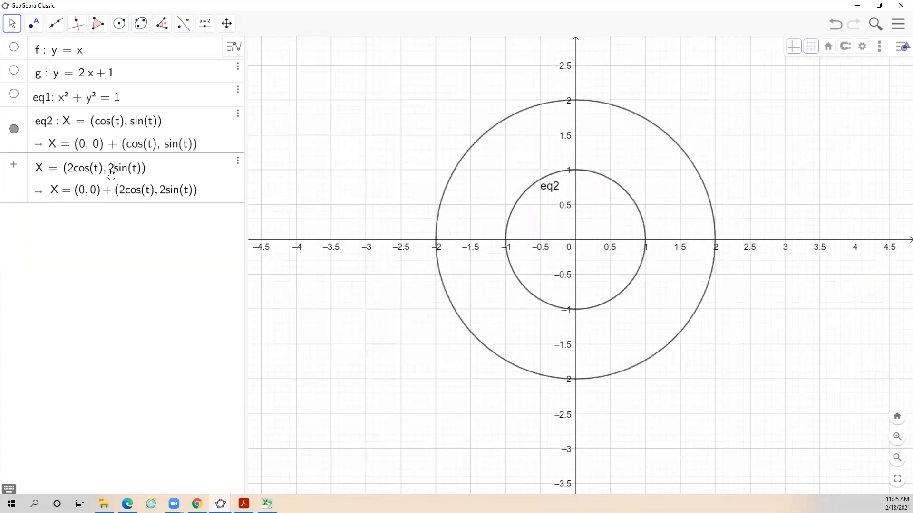
pyautogui.press('Return')
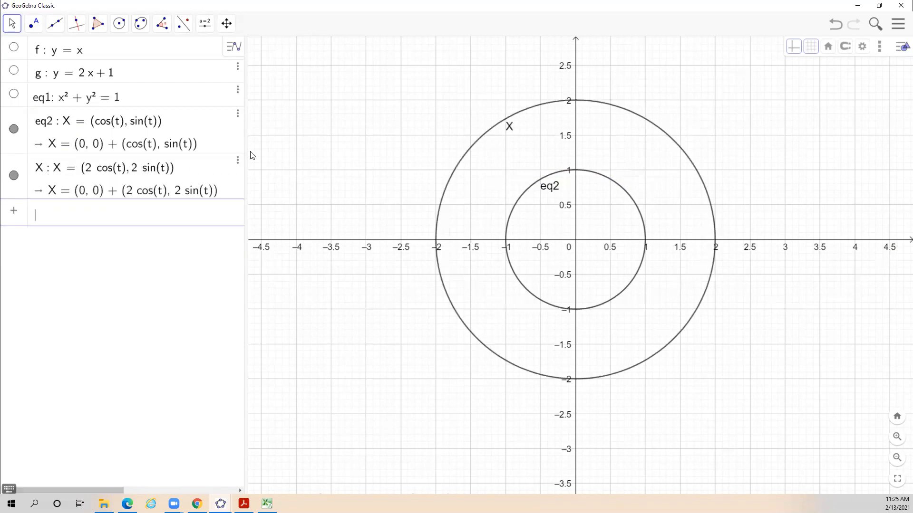
# Step: Duplicate the radius 2 circle's input and add 1 to its x-coordinate, entering X = (2 cos(t) + 1, 2 sin(t))
pyautogui.click(239, 160)
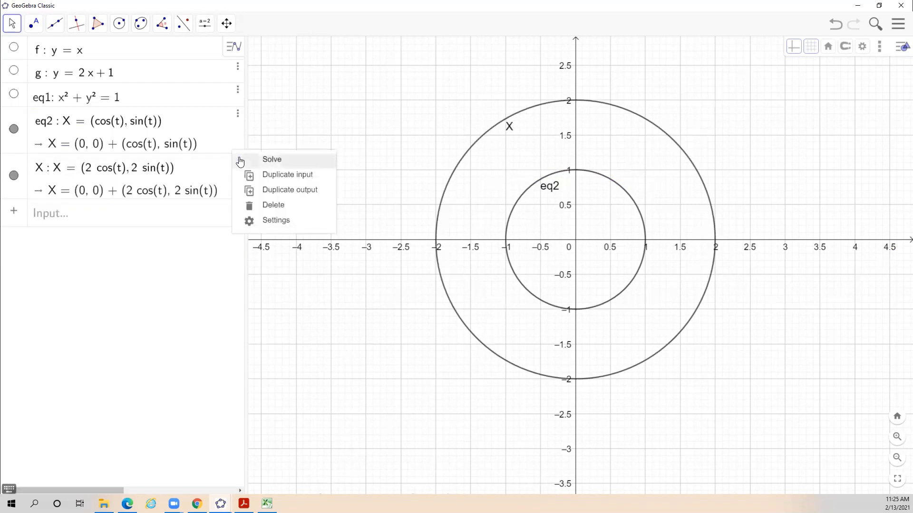
pyautogui.click(266, 174)
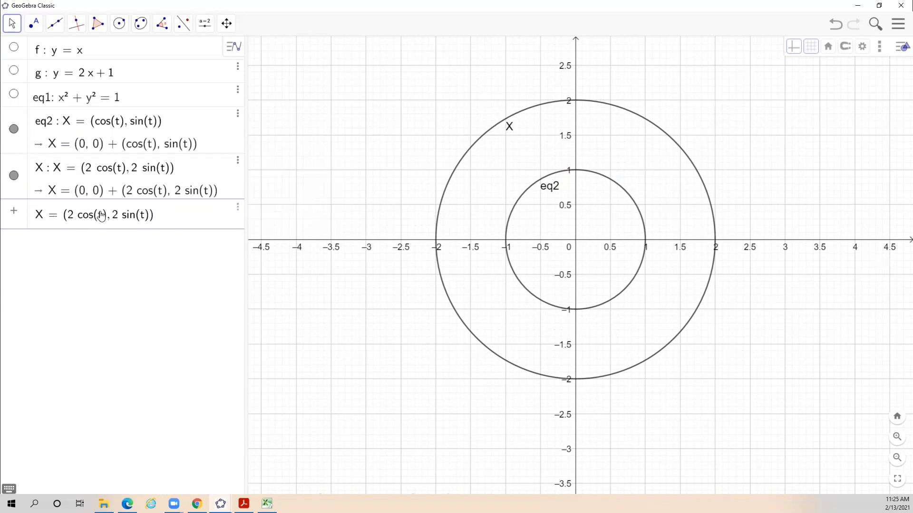
pyautogui.write('+ ')
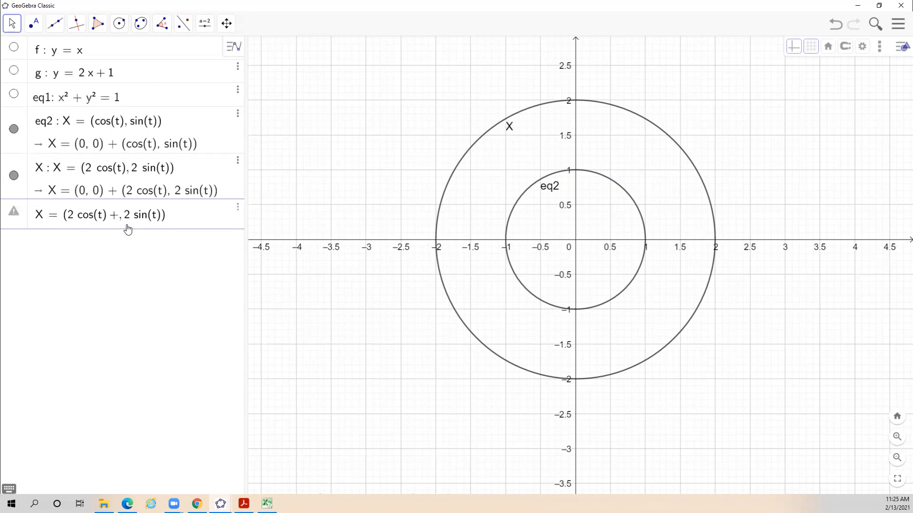
pyautogui.write('1')
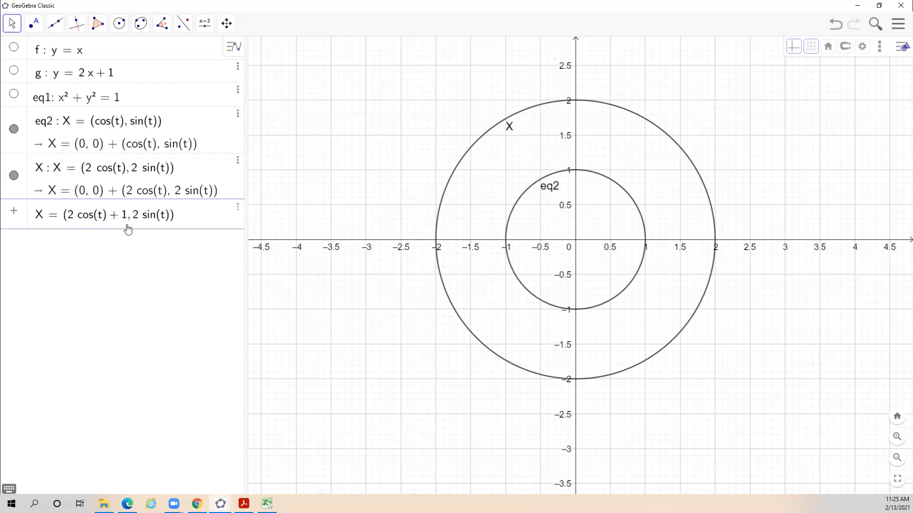
pyautogui.press('Return')
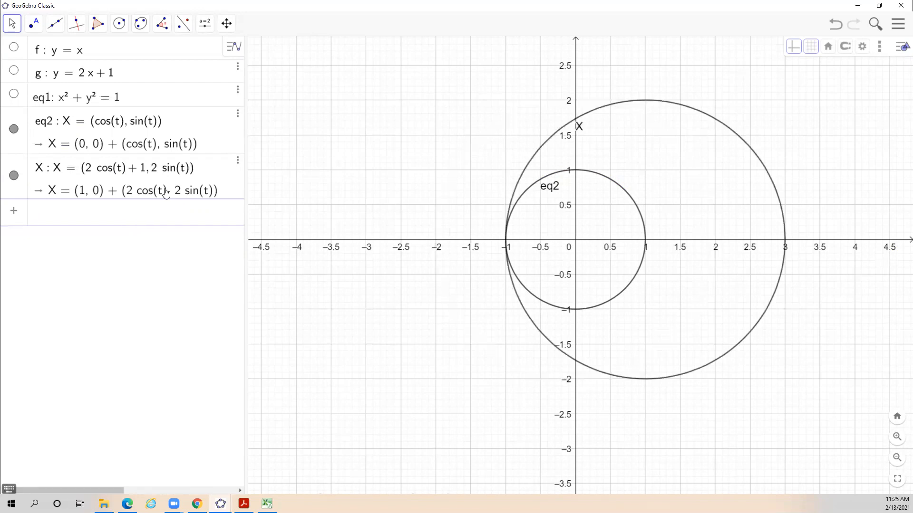
# Step: Duplicate the shifted circle's input and subtract 3 from its y-coordinate, entering X = (2 cos(t) + 1, 2 sin(t) - 3)
pyautogui.click(237, 160)
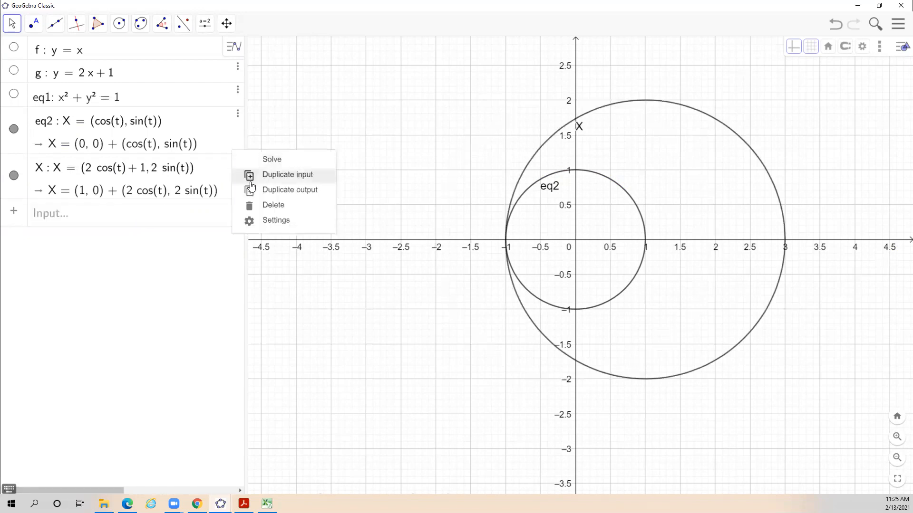
pyautogui.click(285, 175)
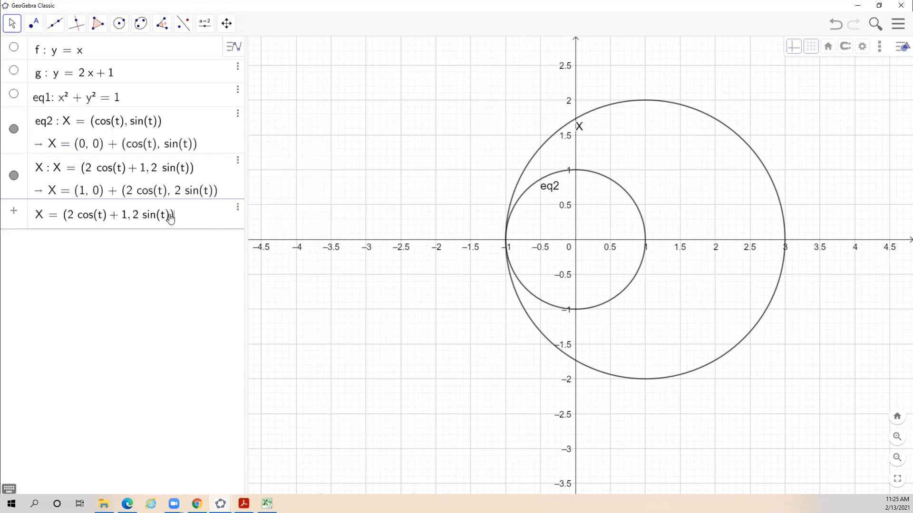
pyautogui.write('-3')
pyautogui.press('Return')
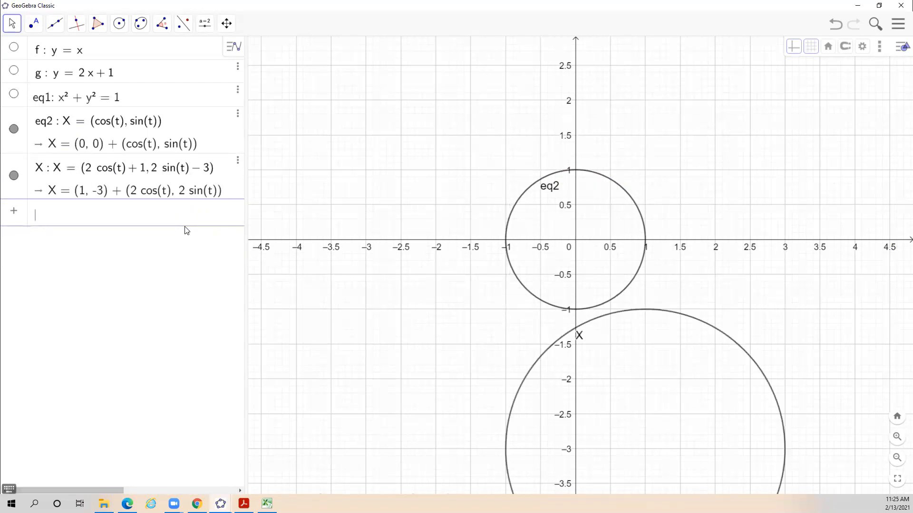
# Step: Hide the parametric unit circle and the shifted radius 2 circle
pyautogui.click(13, 129)
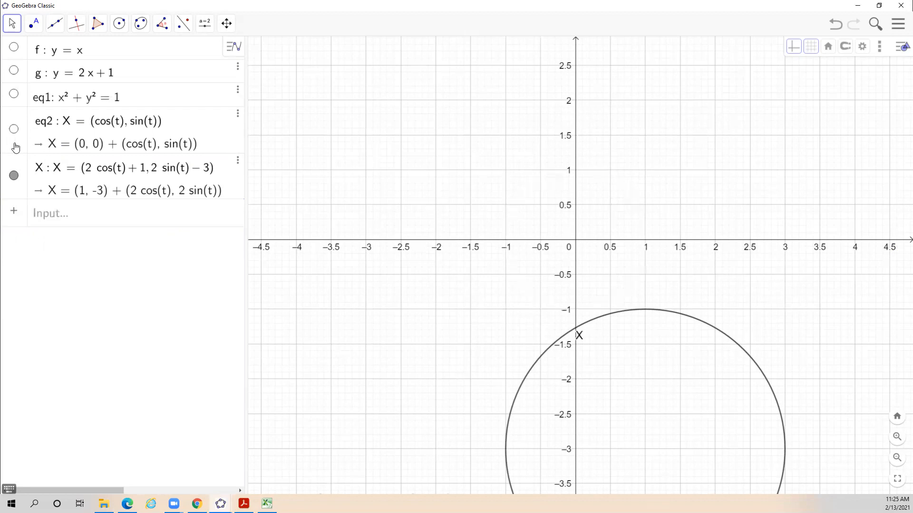
pyautogui.click(14, 175)
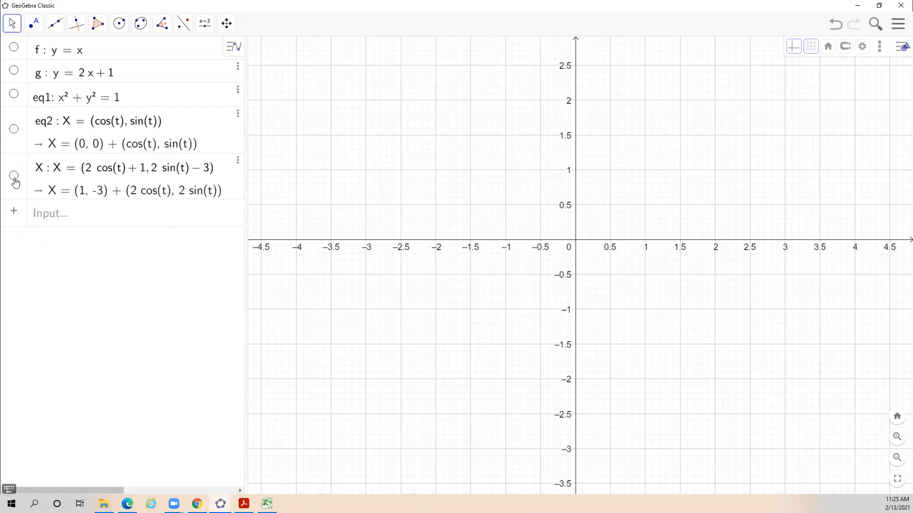
# Step: Begin a new parametric curve with 16sin(t)^3 as its x-coordinate
pyautogui.click(42, 218)
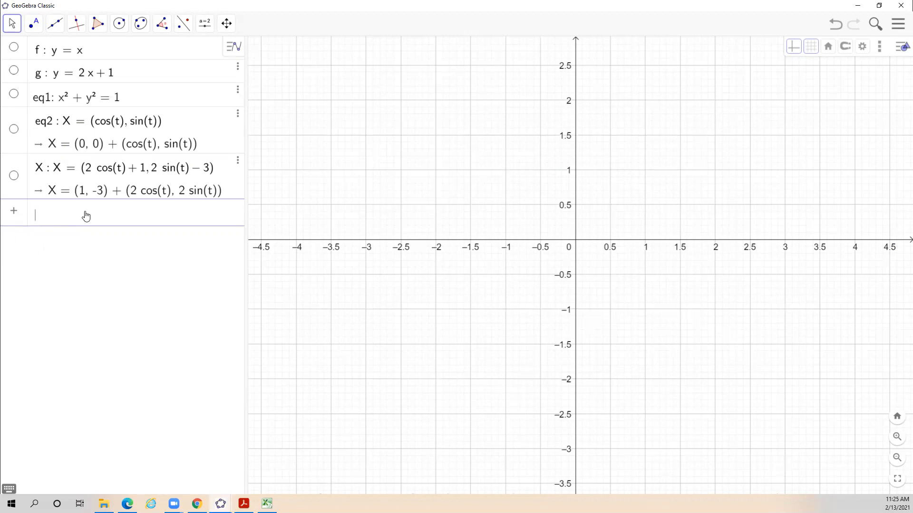
pyautogui.write('(c')
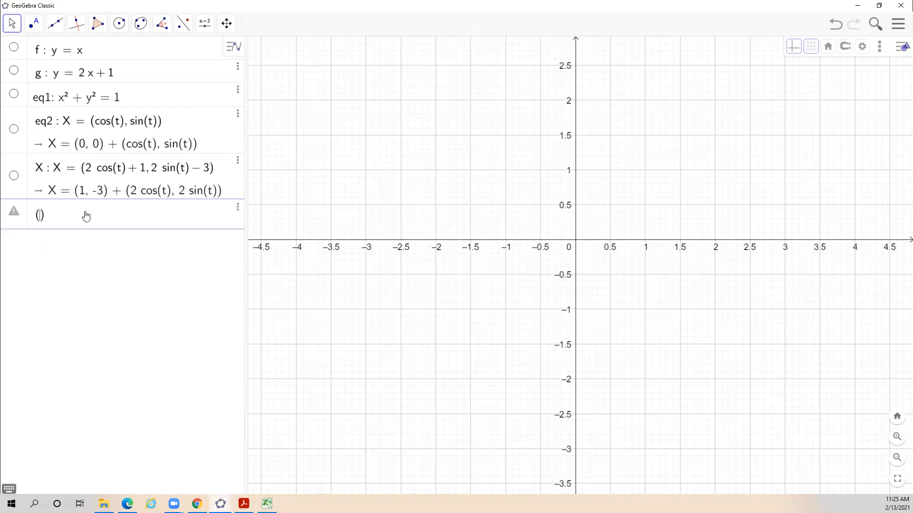
pyautogui.write('o')
pyautogui.press('BackSpace')
pyautogui.press('BackSpace')
pyautogui.write('sin')
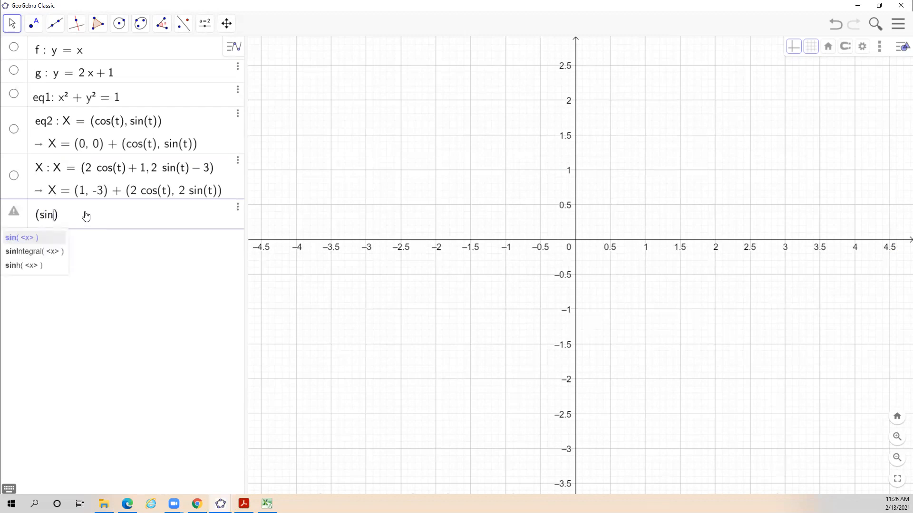
pyautogui.write('(t')
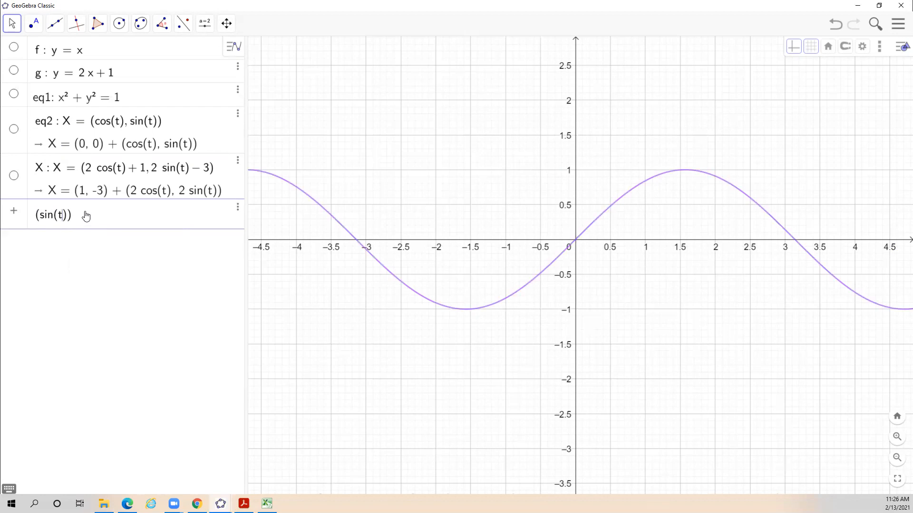
pyautogui.press('Left')
pyautogui.press('Left')
pyautogui.write('16')
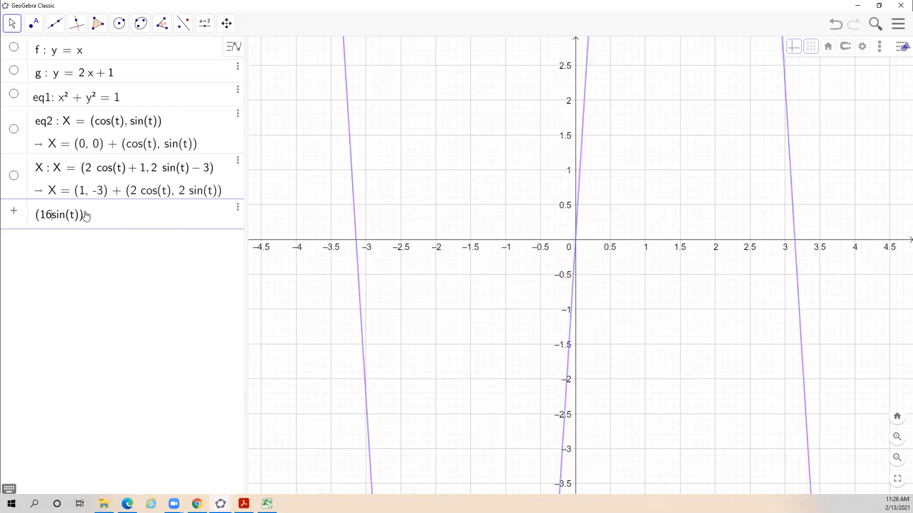
pyautogui.press('Right')
pyautogui.press('Right')
pyautogui.write('^3')
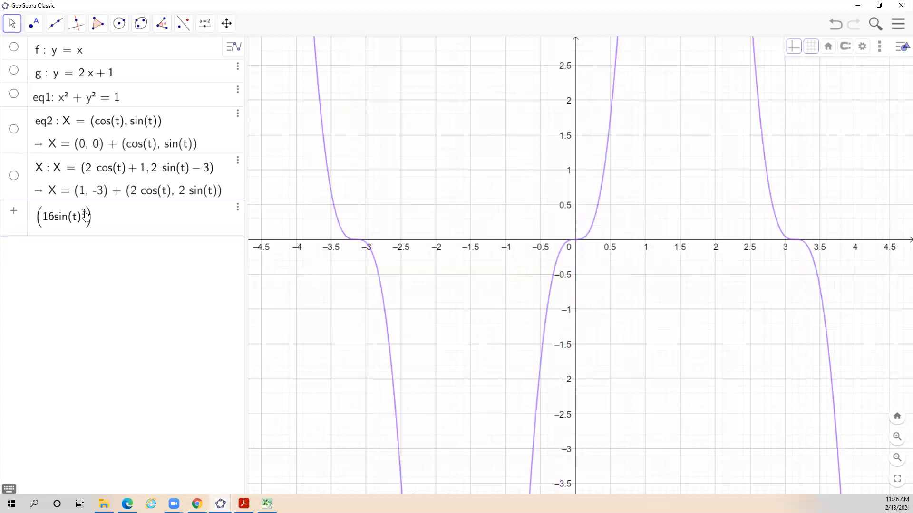
# Step: Complete the curve with the y-coordinate 13cos(t) - 5cos(2t) - 2cos(3t) - cos(4t) and plot it
pyautogui.write(', ')
pyautogui.write('13cos')
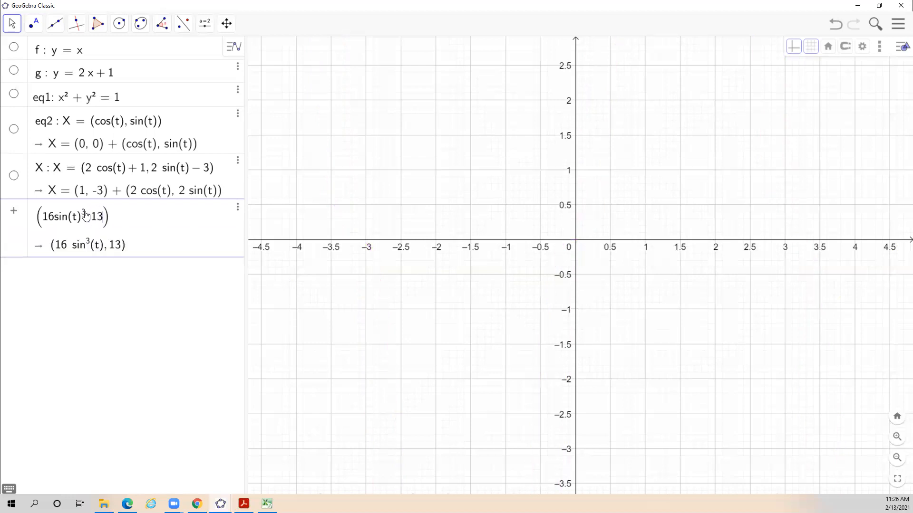
pyautogui.write('(t) ')
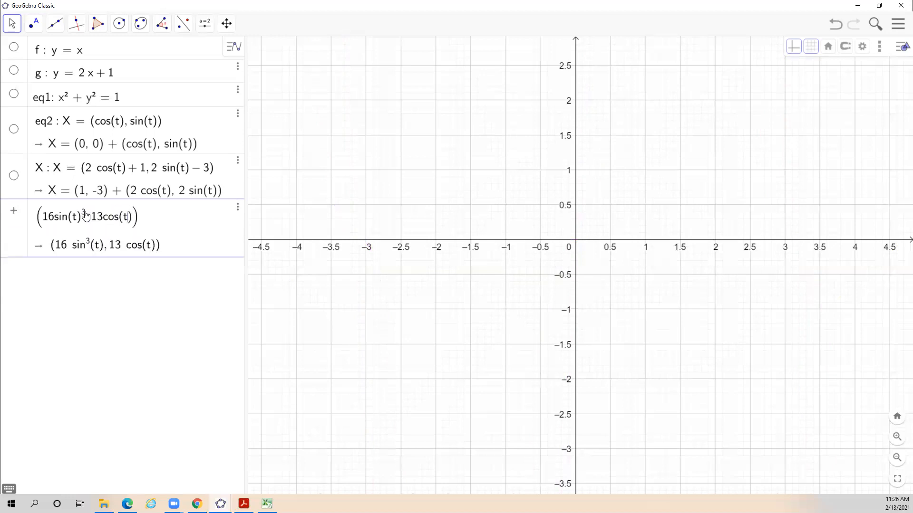
pyautogui.write('- 5cos(2t) ')
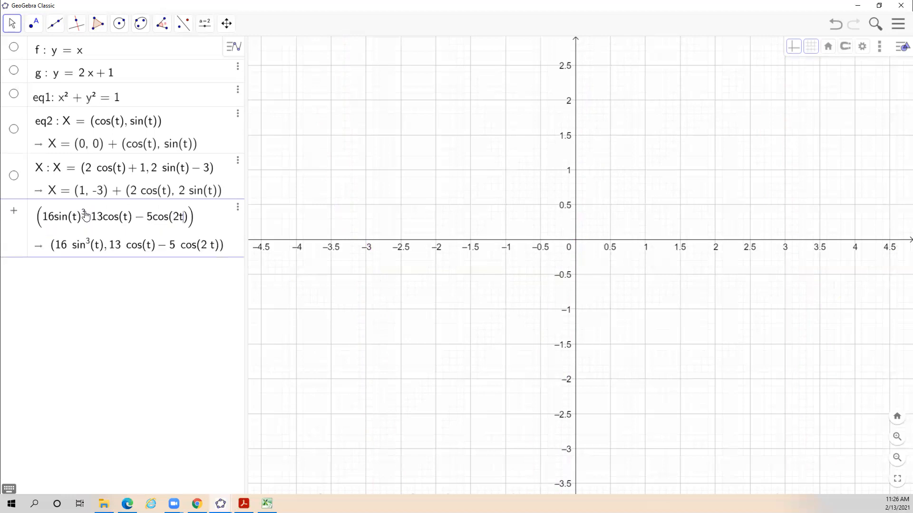
pyautogui.write('- 2cos(3')
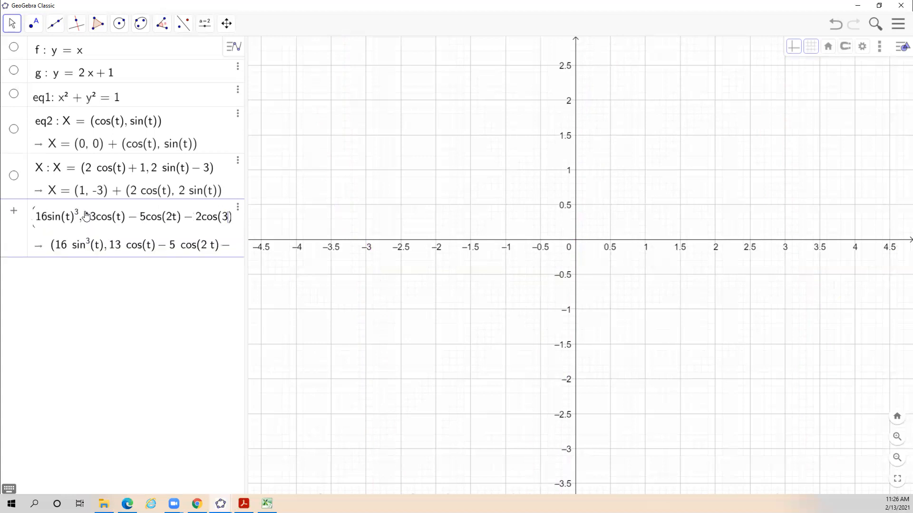
pyautogui.write('t')
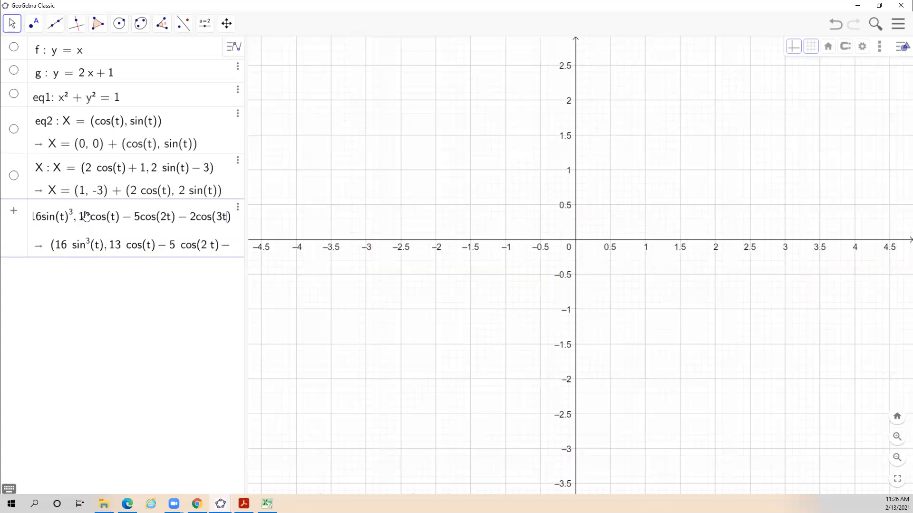
pyautogui.write(')')
pyautogui.write('-cos')
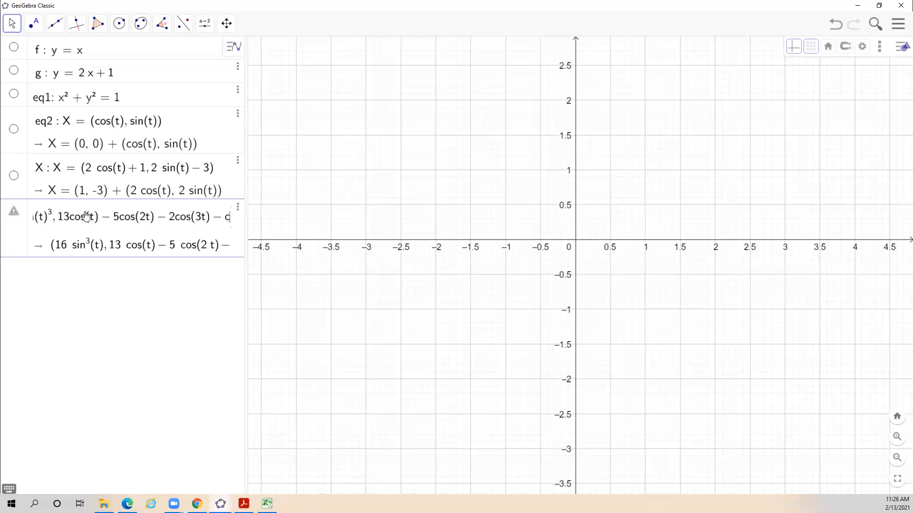
pyautogui.write('(')
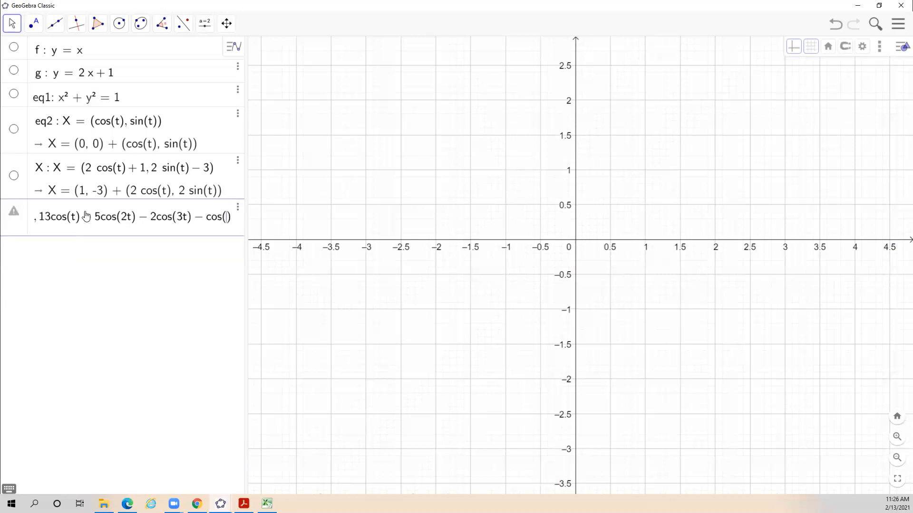
pyautogui.write('4t')
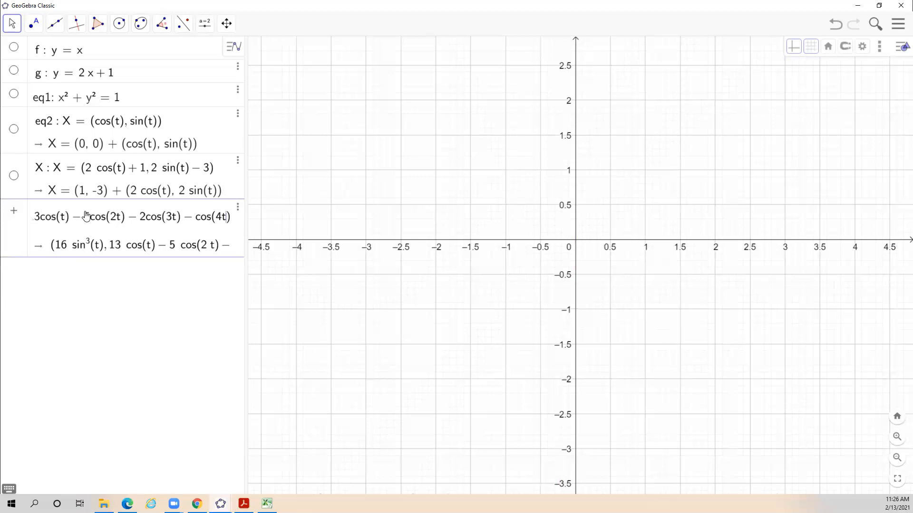
pyautogui.press('Return')
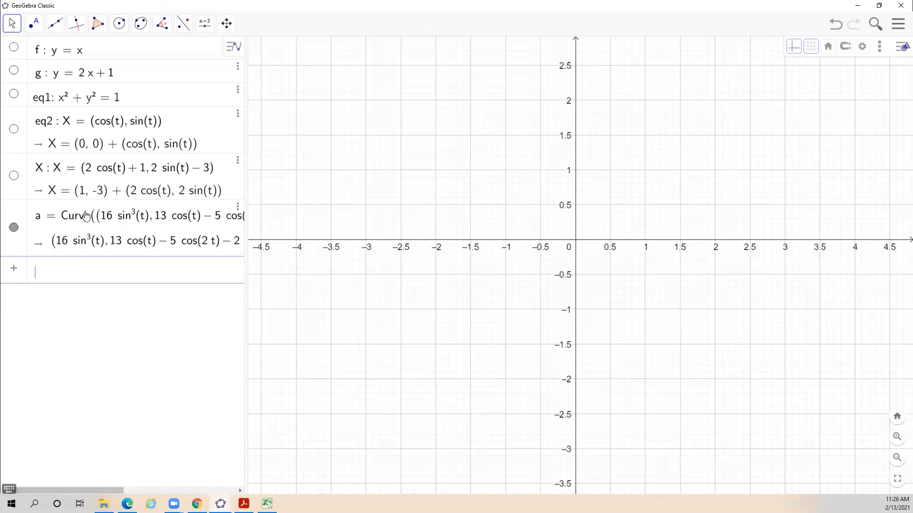
# Step: Widen the equation list and zoom out the graph to examine the whole new curve and its full definition
pyautogui.moveTo(245, 221); pyautogui.dragTo(422, 223)
pyautogui.scroll(-8, 552, 251)
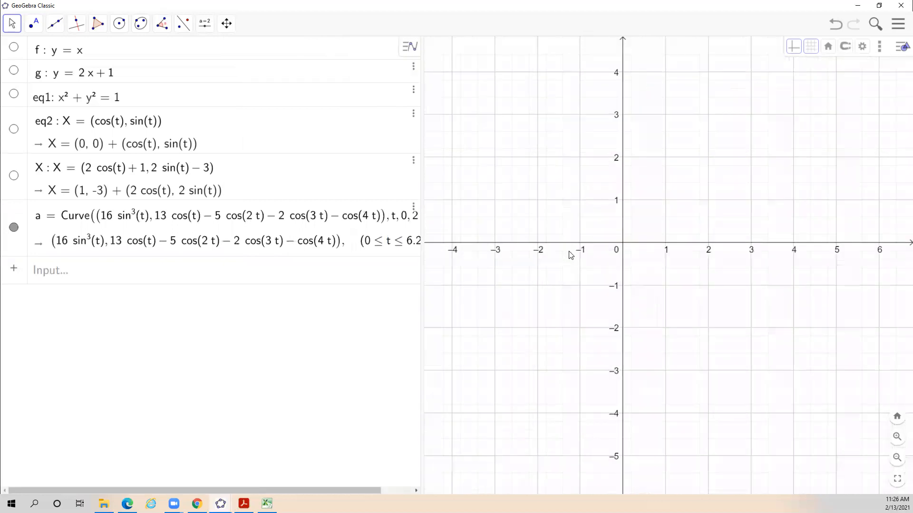
pyautogui.scroll(-12, 570, 255)
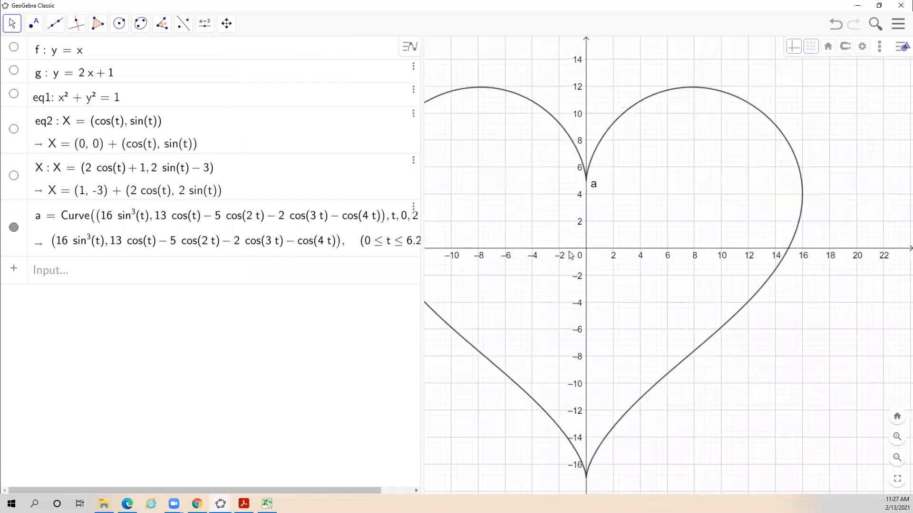
pyautogui.moveTo(540, 238); pyautogui.dragTo(611, 240)
pyautogui.moveTo(420, 300); pyautogui.dragTo(470, 303)
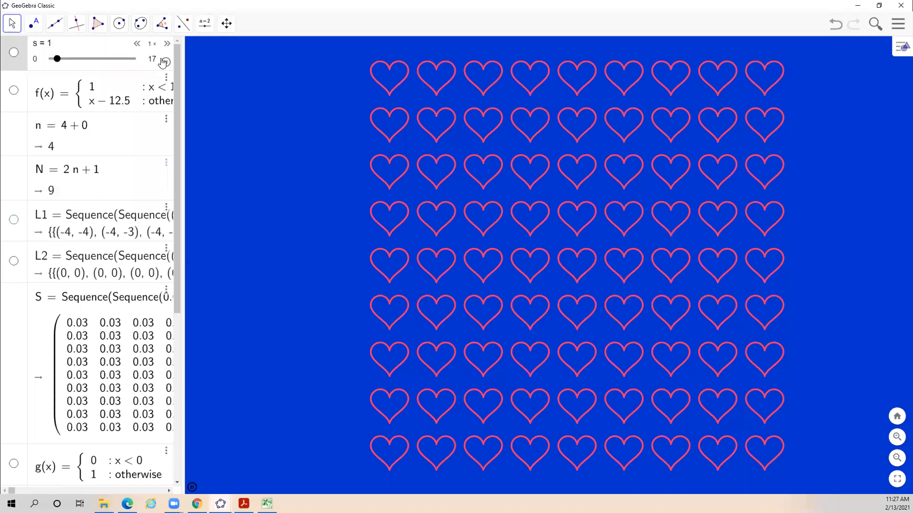
# Step: Stop the animation of slider s in the heart grid construction and set s to 0
pyautogui.click(165, 62)
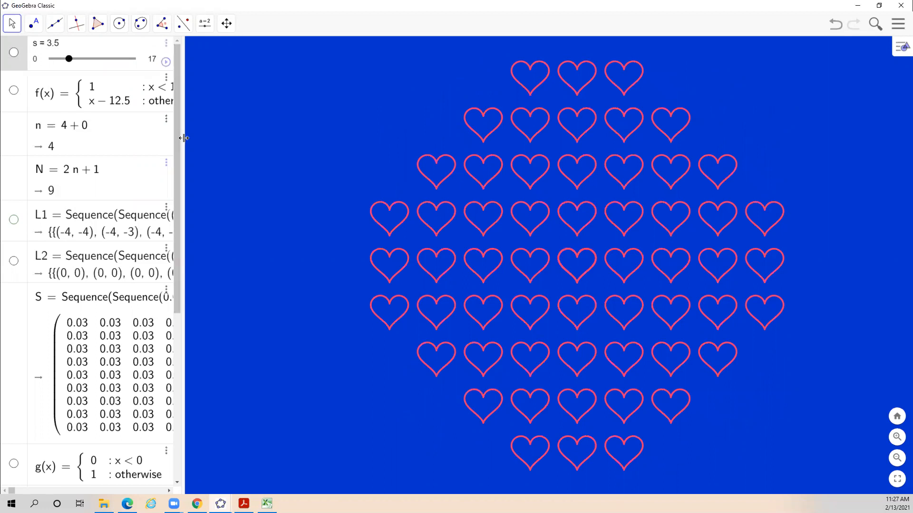
pyautogui.moveTo(69, 59); pyautogui.dragTo(45, 62)
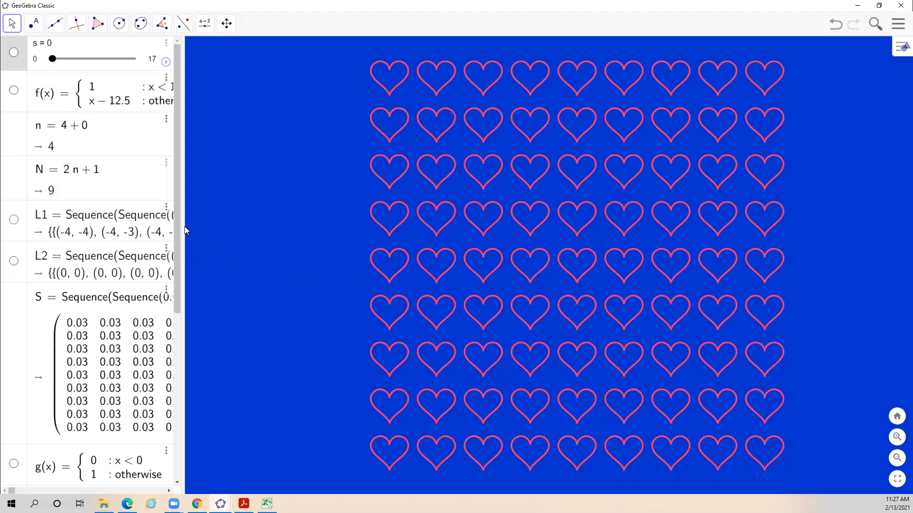
# Step: Widen the equation list and examine the sequence definitions behind the heart grid, especially P, C and m1
pyautogui.moveTo(184, 227); pyautogui.dragTo(441, 233)
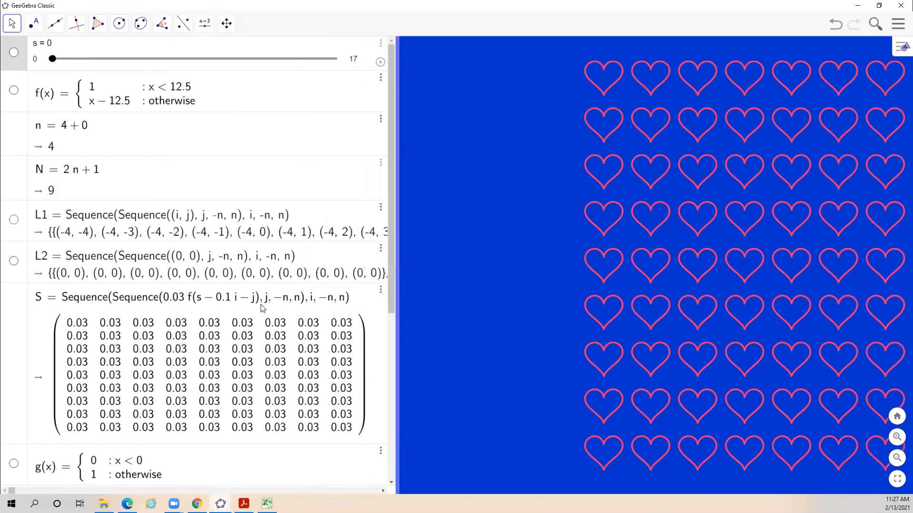
pyautogui.scroll(-6, 262, 308)
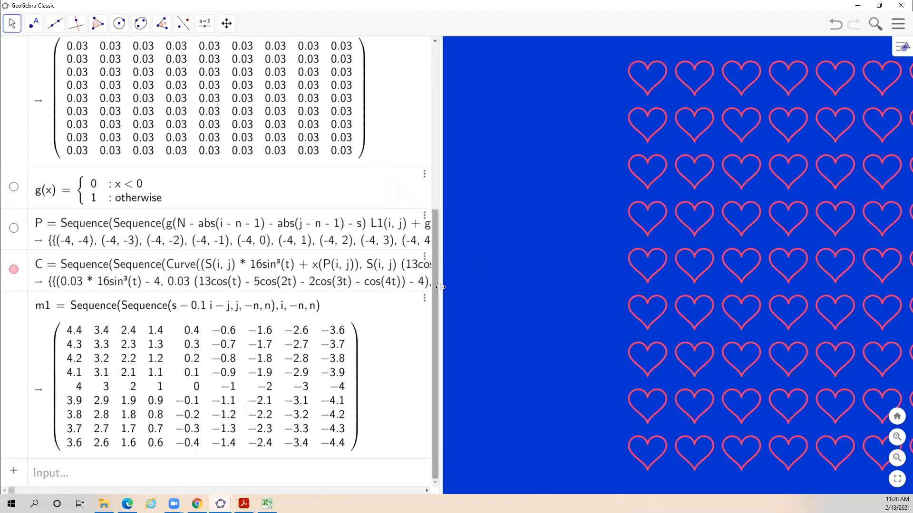
pyautogui.moveTo(604, 298); pyautogui.dragTo(658, 295)
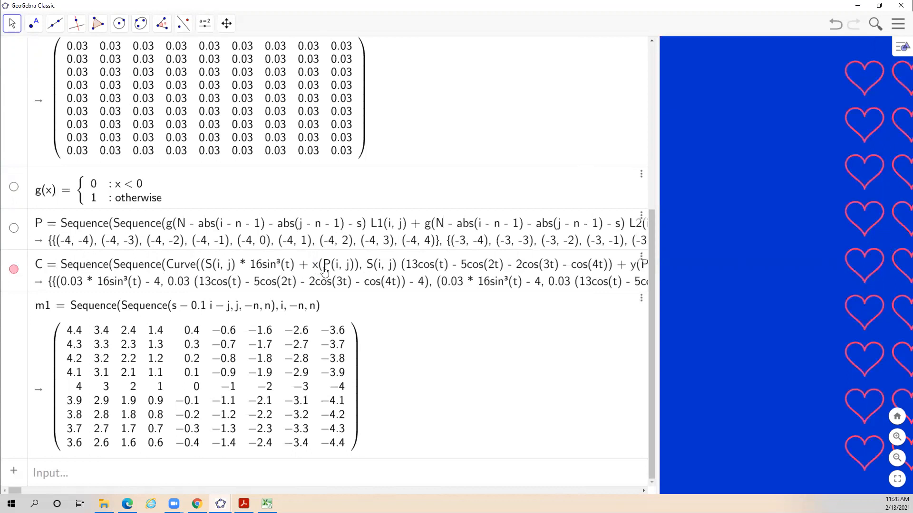
# Step: Set slider s to 9
pyautogui.scroll(6, 323, 270)
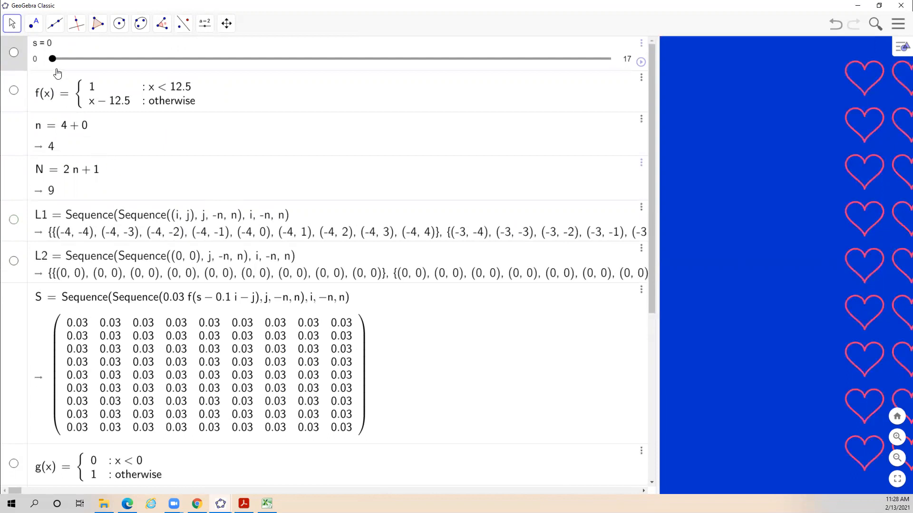
pyautogui.moveTo(53, 59); pyautogui.dragTo(349, 59)
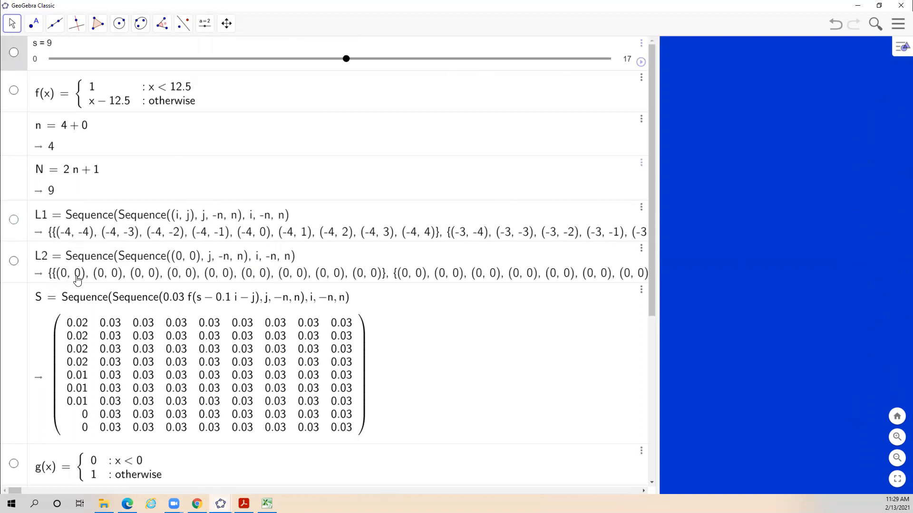
# Step: Examine how the scale list S uses f, and open the definition of f(x) to inspect its If expression
pyautogui.scroll(-2, 444, 367)
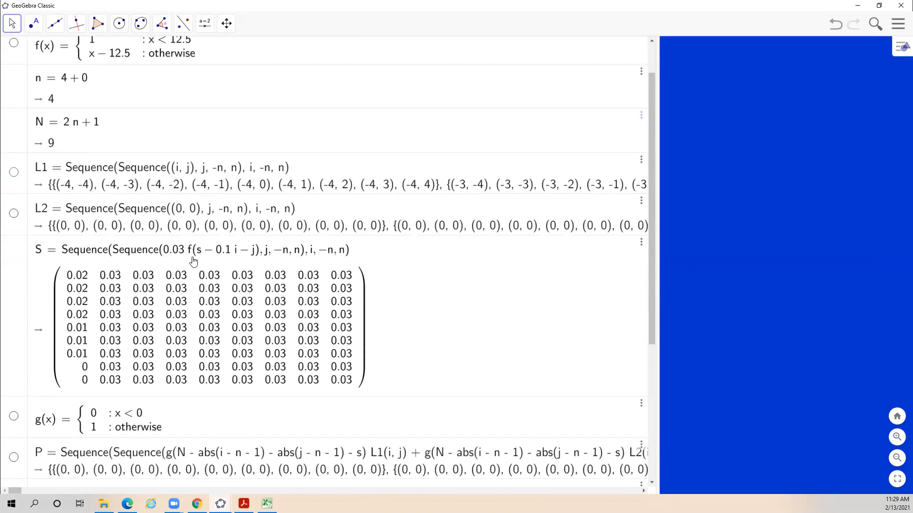
pyautogui.scroll(2, 264, 339)
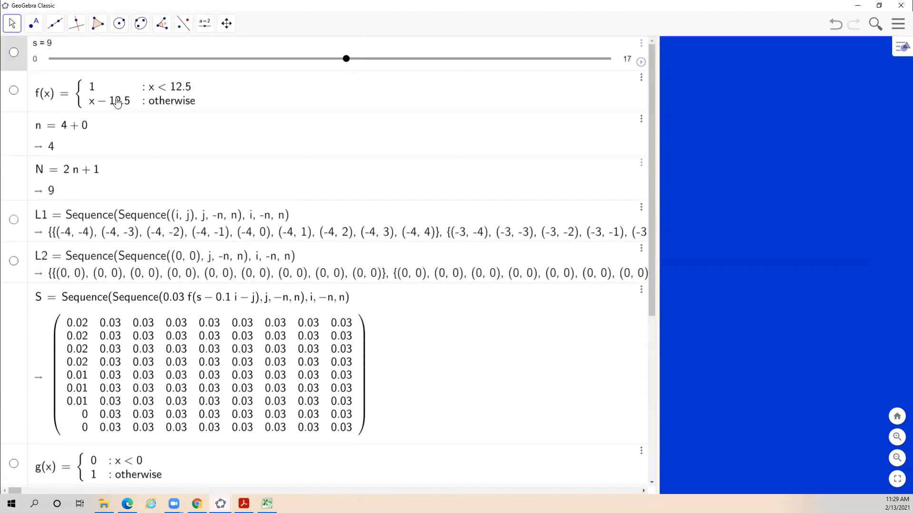
pyautogui.click(219, 104)
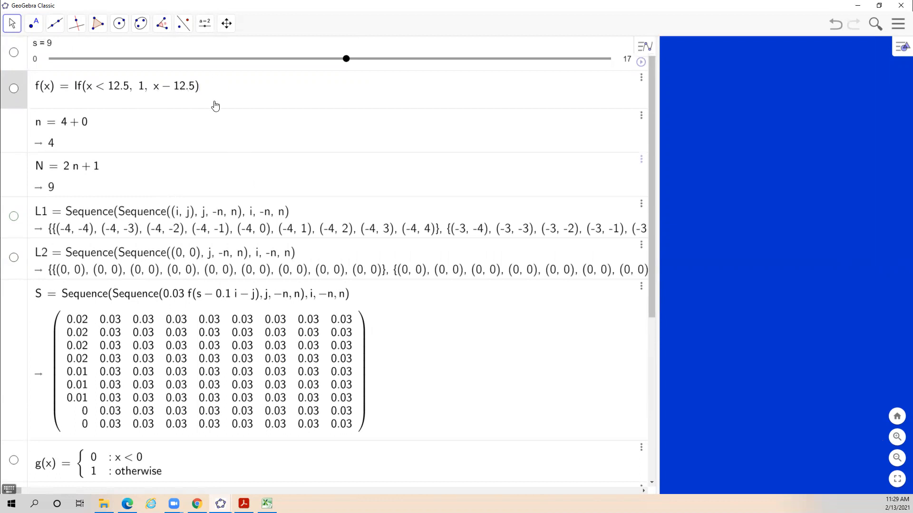
pyautogui.press('Return')
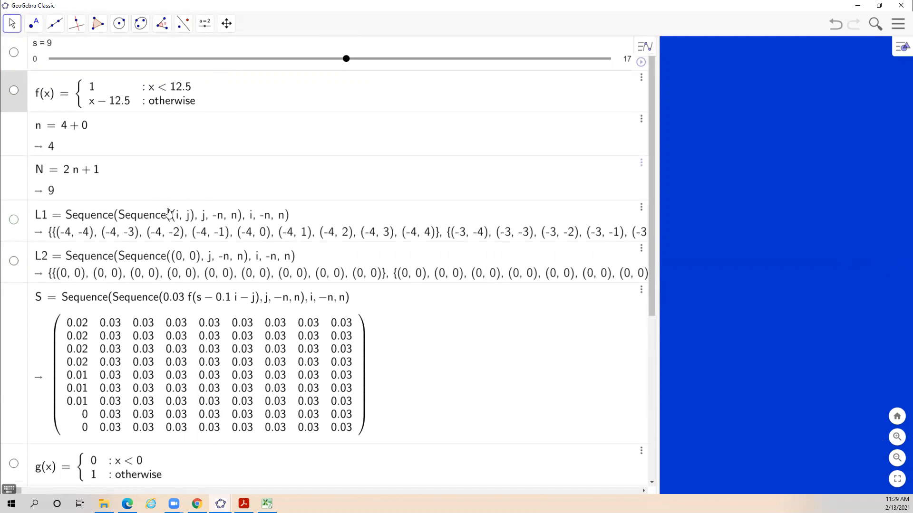
# Step: Open the definition of g(x) to inspect its If expression, and examine how P and C depend on slider s
pyautogui.scroll(-3, 168, 212)
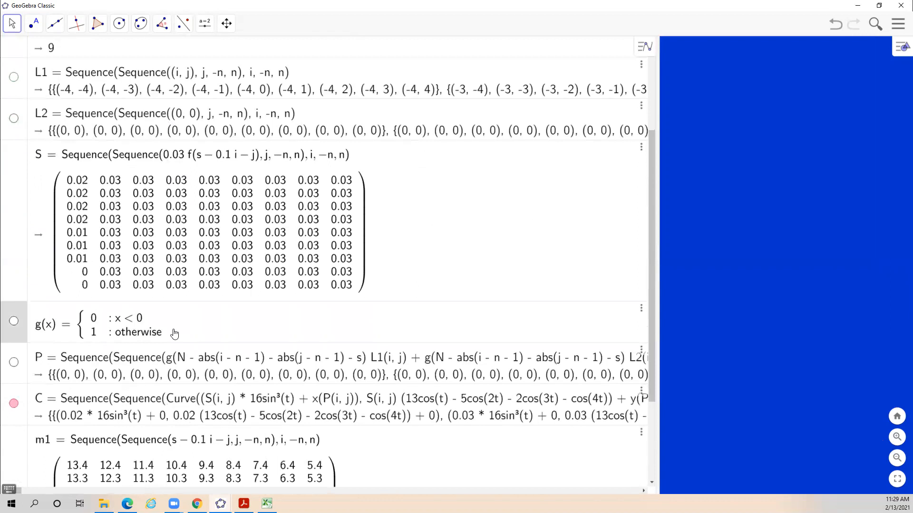
pyautogui.click(174, 333)
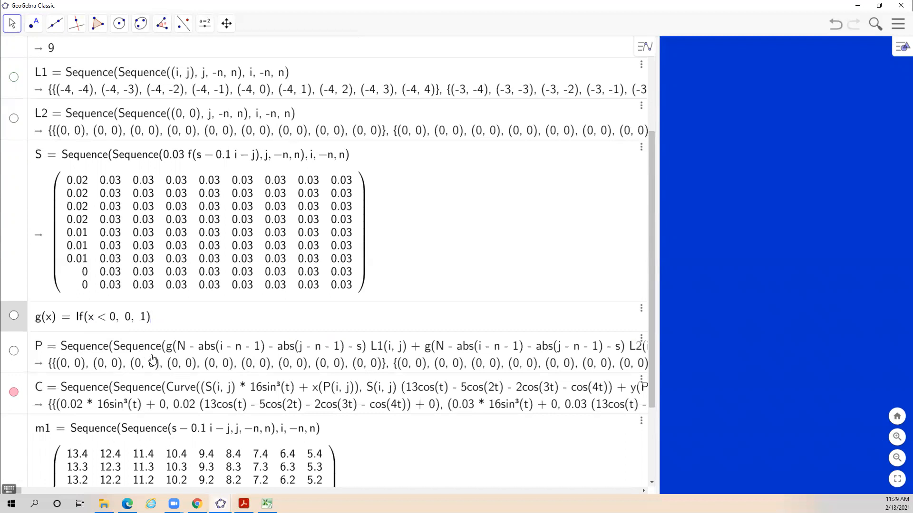
pyautogui.scroll(3, 169, 355)
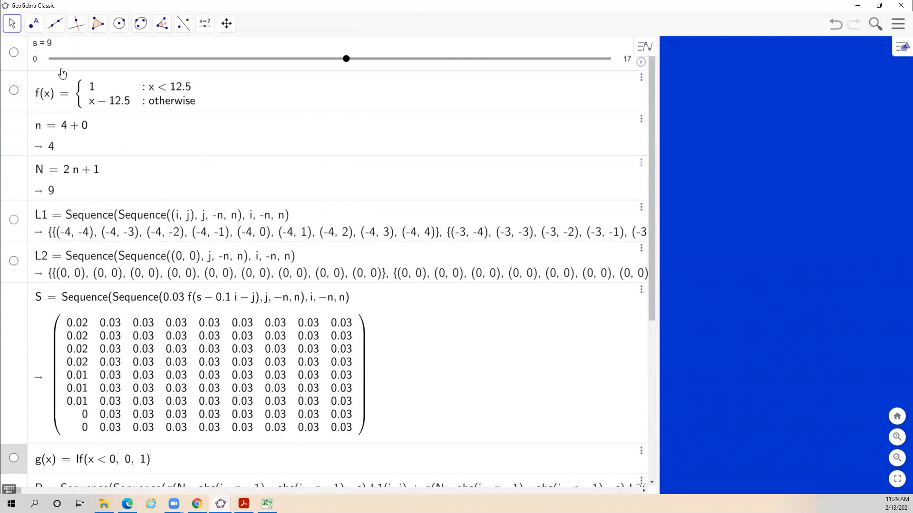
pyautogui.scroll(-5, 36, 285)
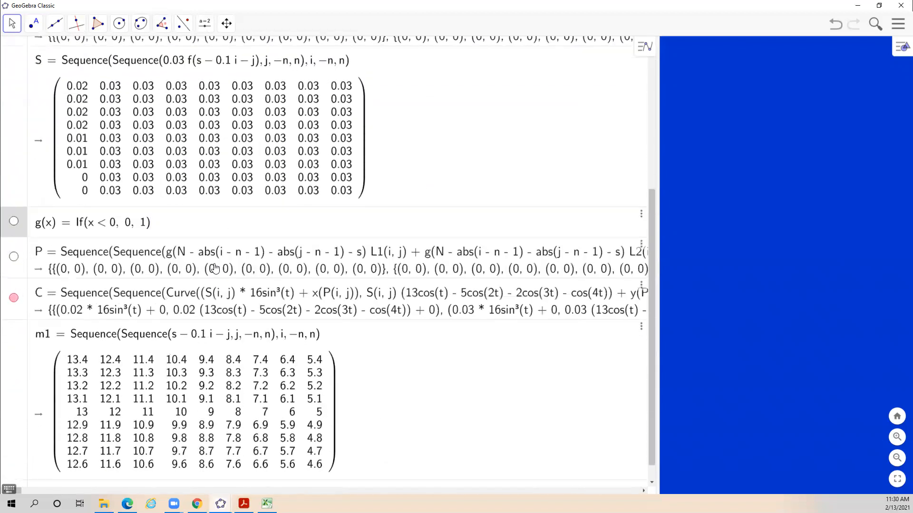
# Step: Narrow the equation list to enlarge the graphics area, and start the animation of slider s
pyautogui.scroll(5, 215, 268)
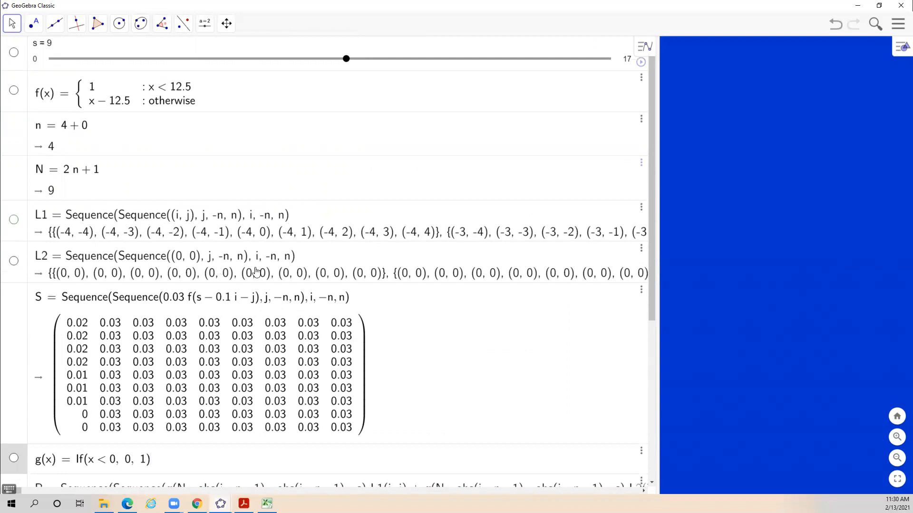
pyautogui.moveTo(660, 182); pyautogui.dragTo(449, 203)
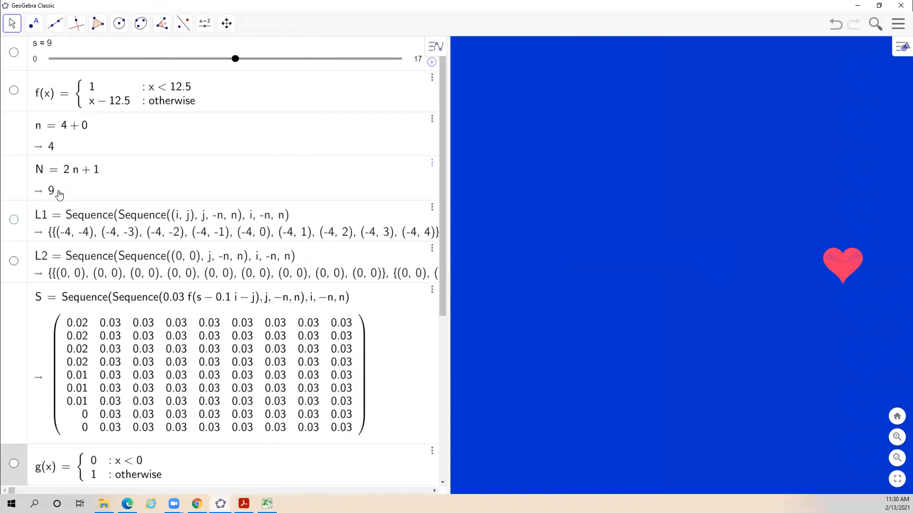
pyautogui.click(431, 61)
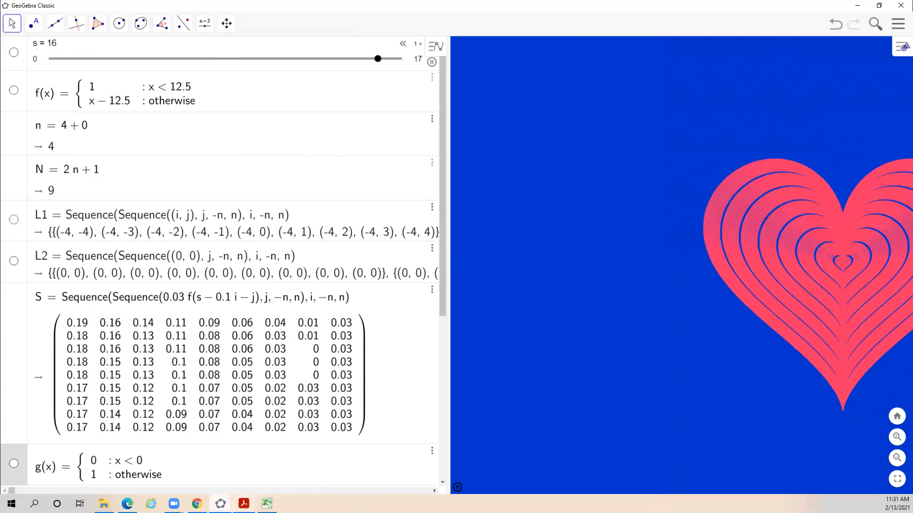
pyautogui.click(267, 504)
pyautogui.click(220, 503)
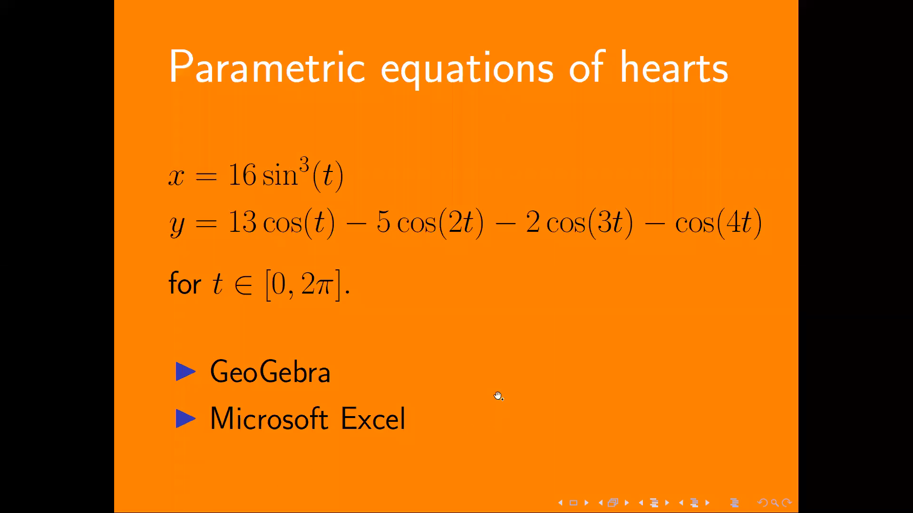
pyautogui.click(498, 396)
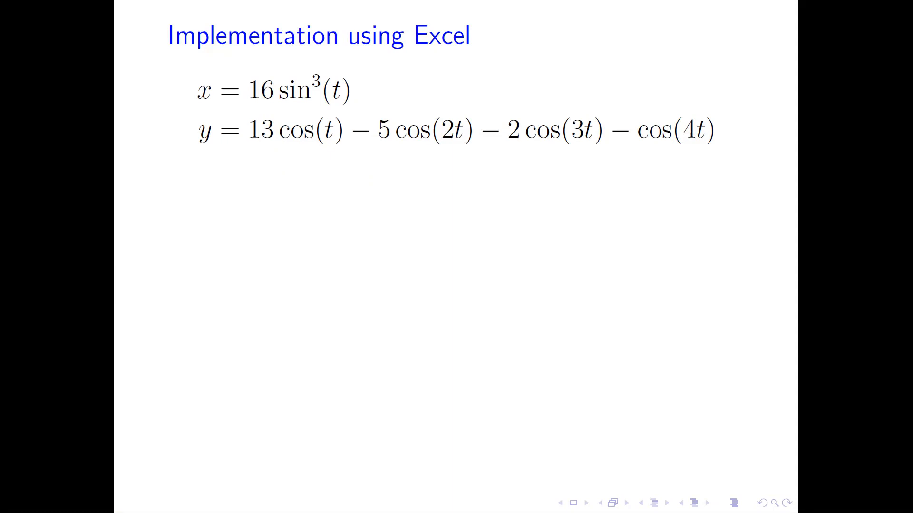
pyautogui.press('Right')
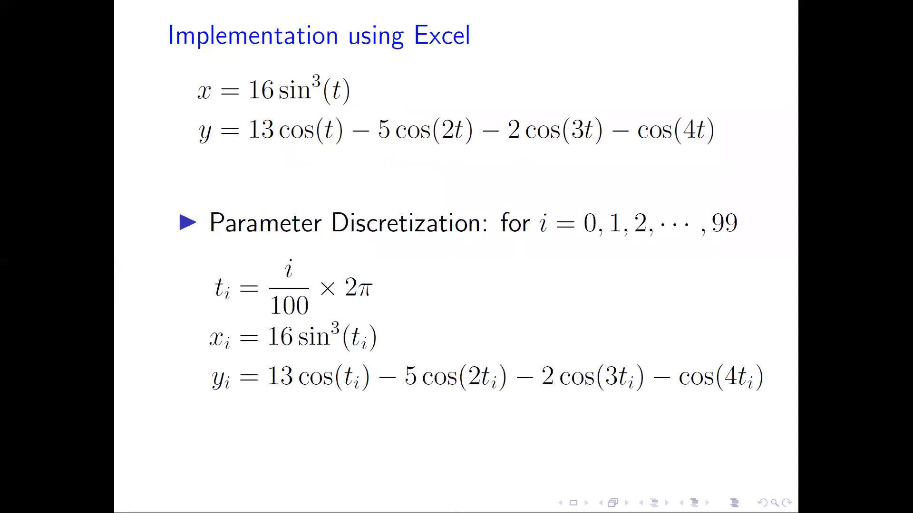